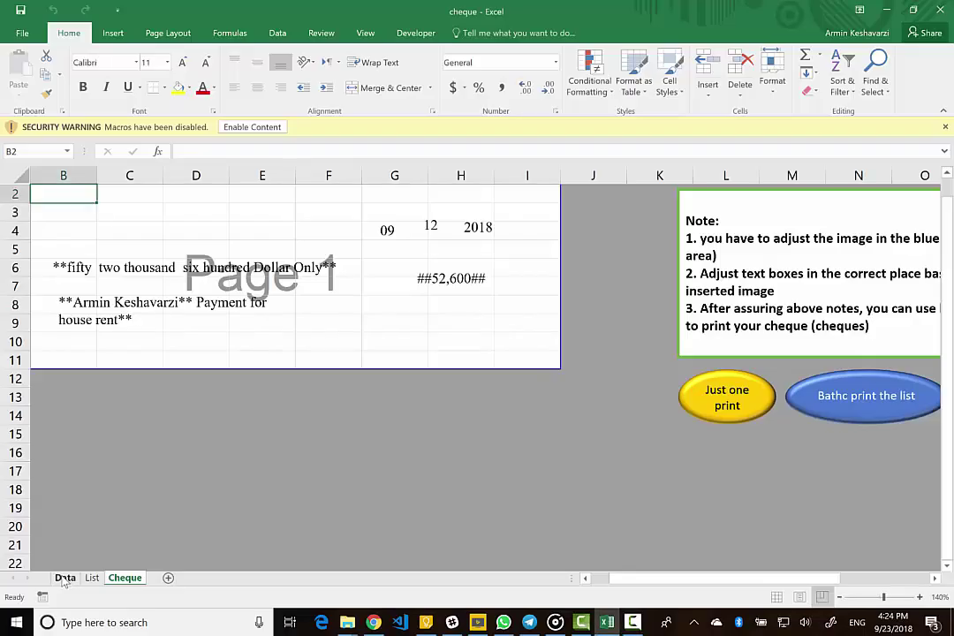
- Switch to the Data sheet holding the 52,600 Dollar house-rent cheque dated 2018/12/09
left_click(65, 578)
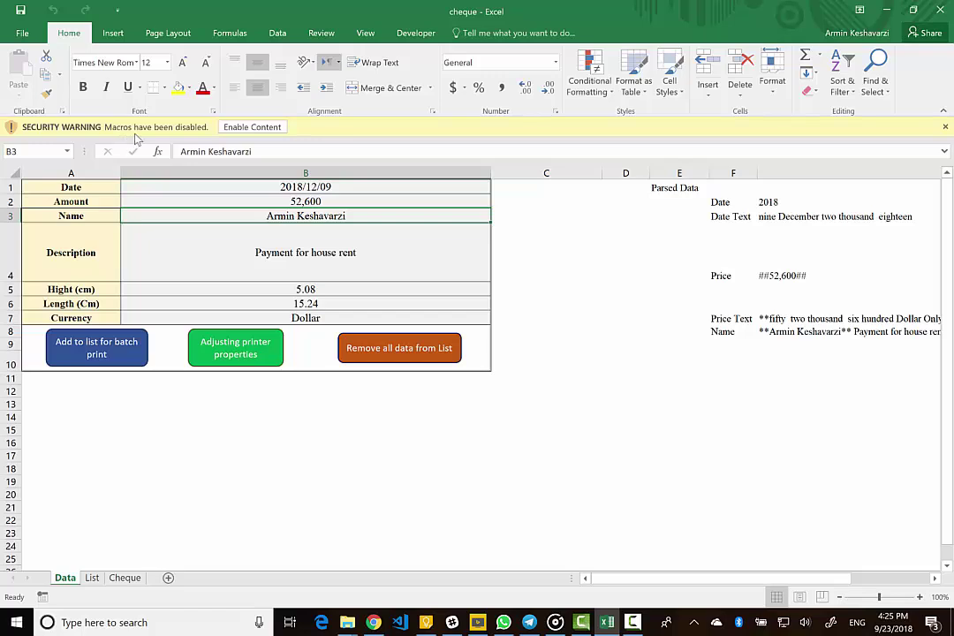
- Enable the workbook's macros and check the Amount, Date and Description entries
left_click(244, 130)
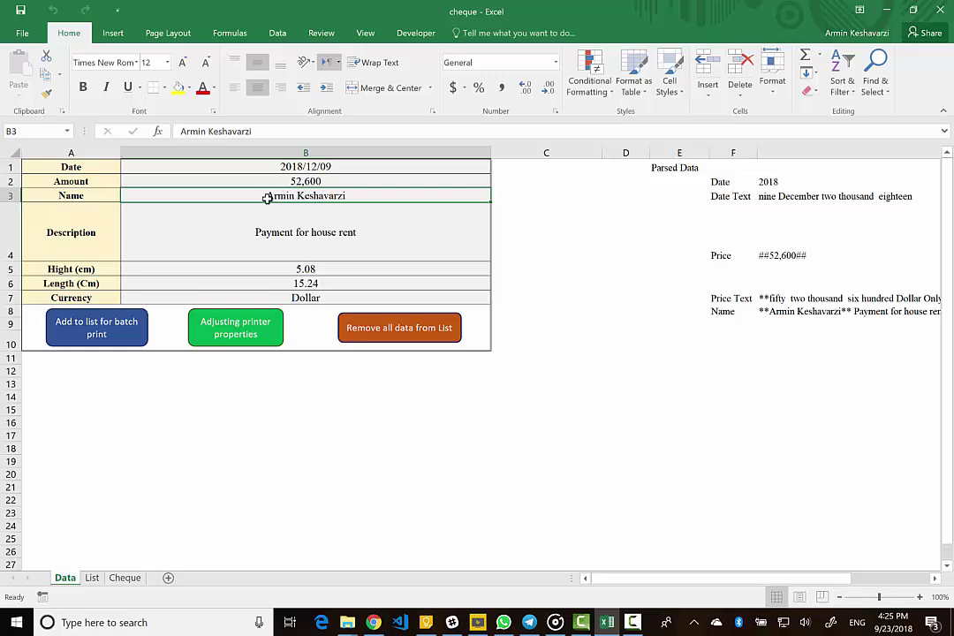
left_click(313, 182)
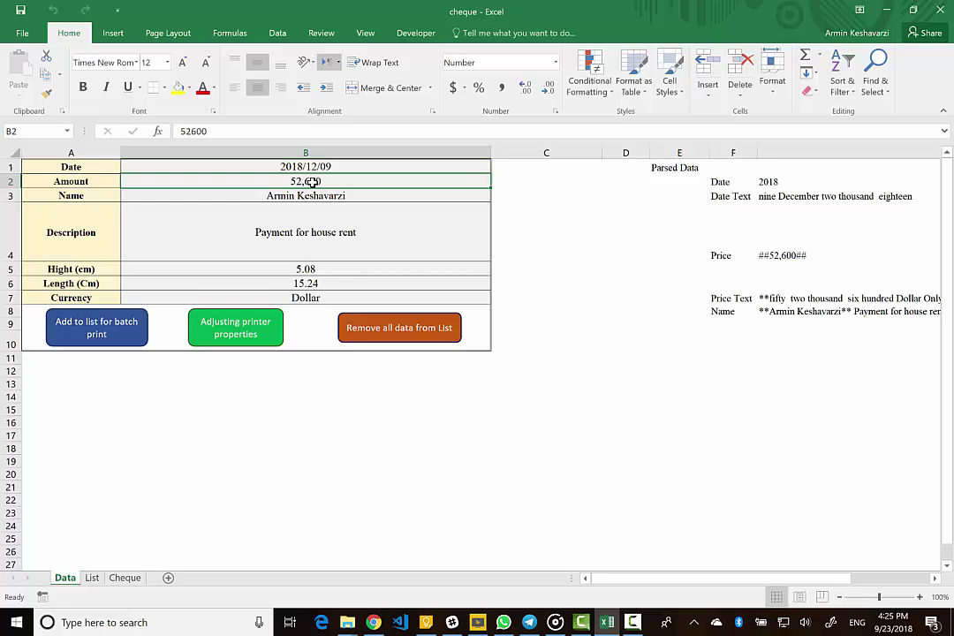
left_click(258, 167)
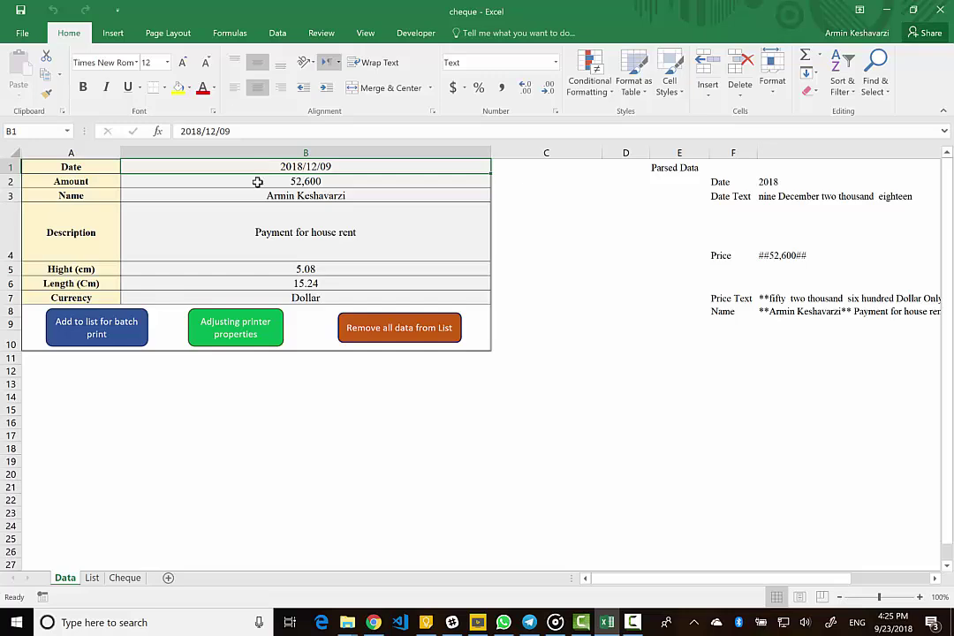
left_click(251, 248)
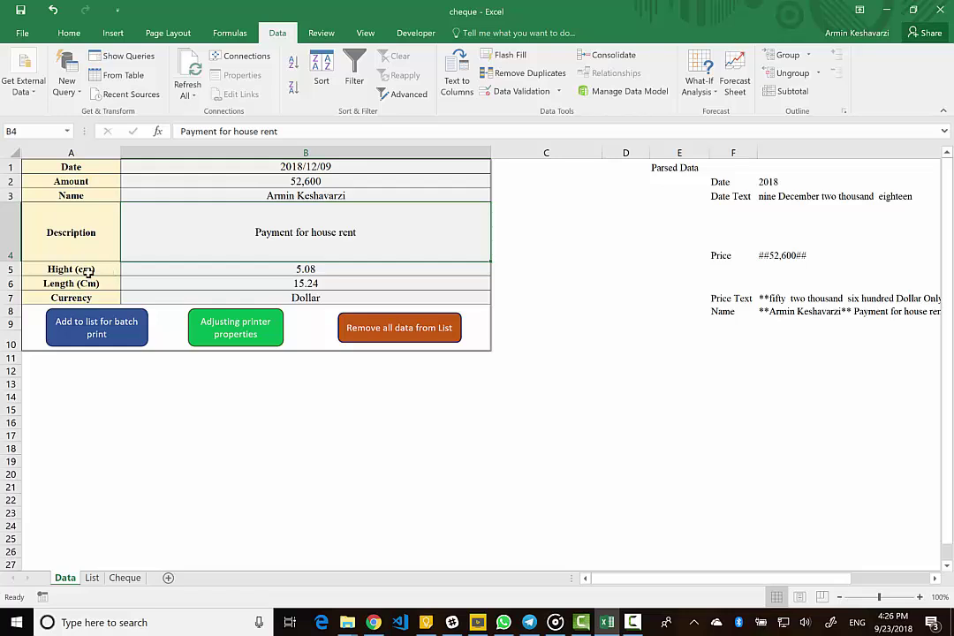
left_click(86, 273)
left_click(86, 280)
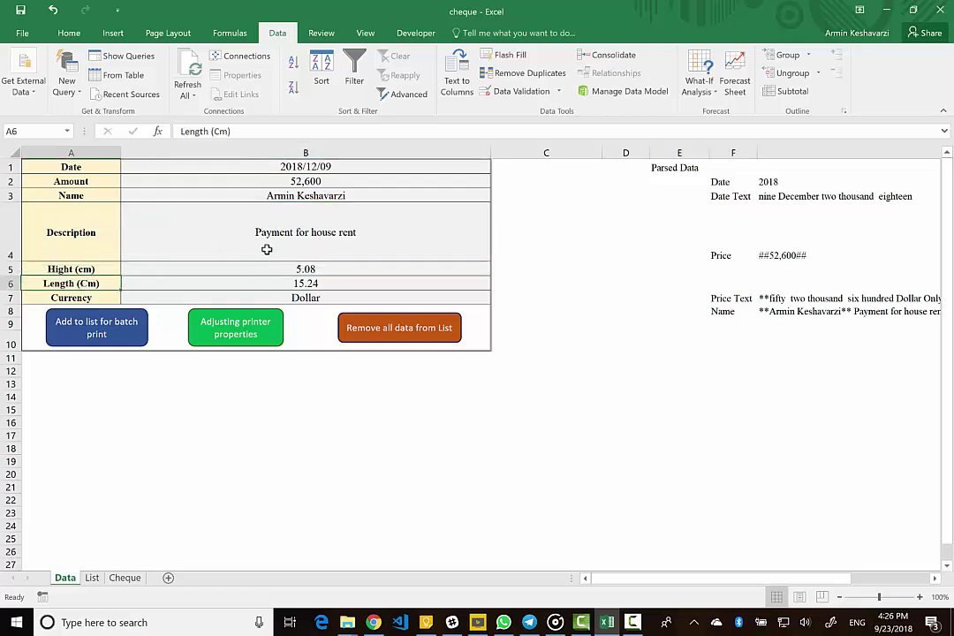
left_click(314, 270)
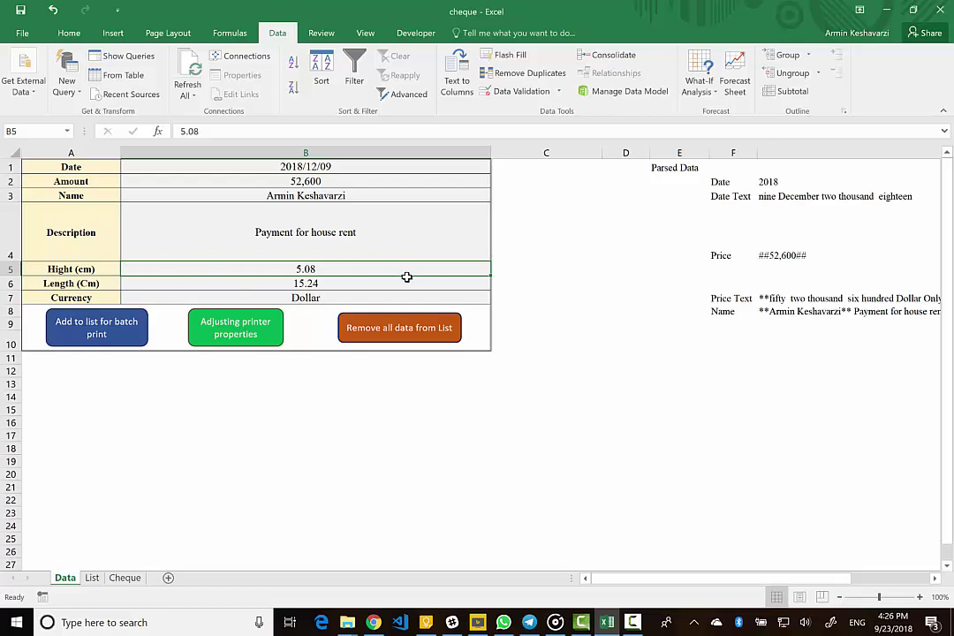
left_click_drag(407, 270, 405, 281)
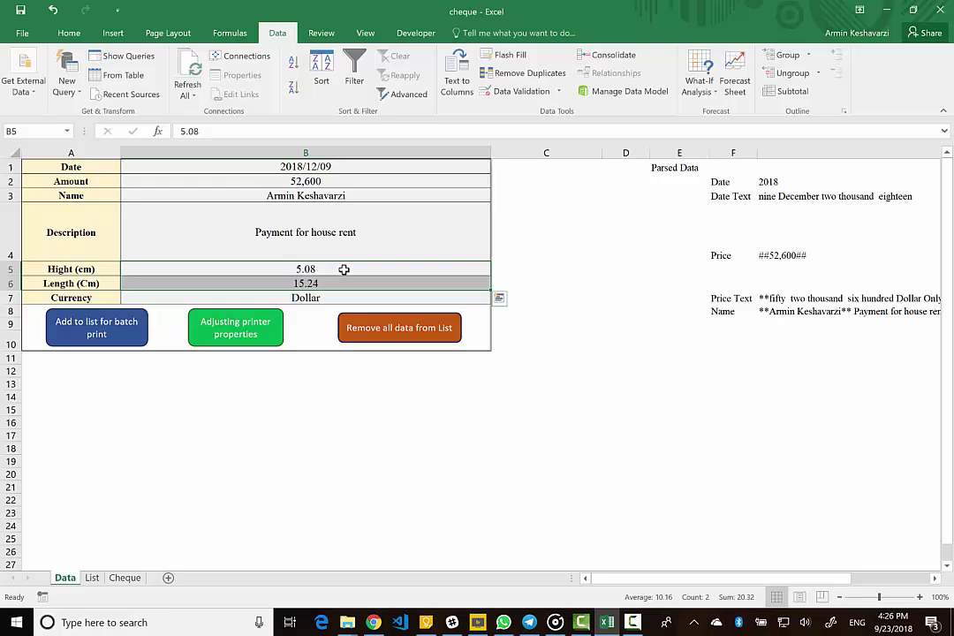
left_click(143, 297)
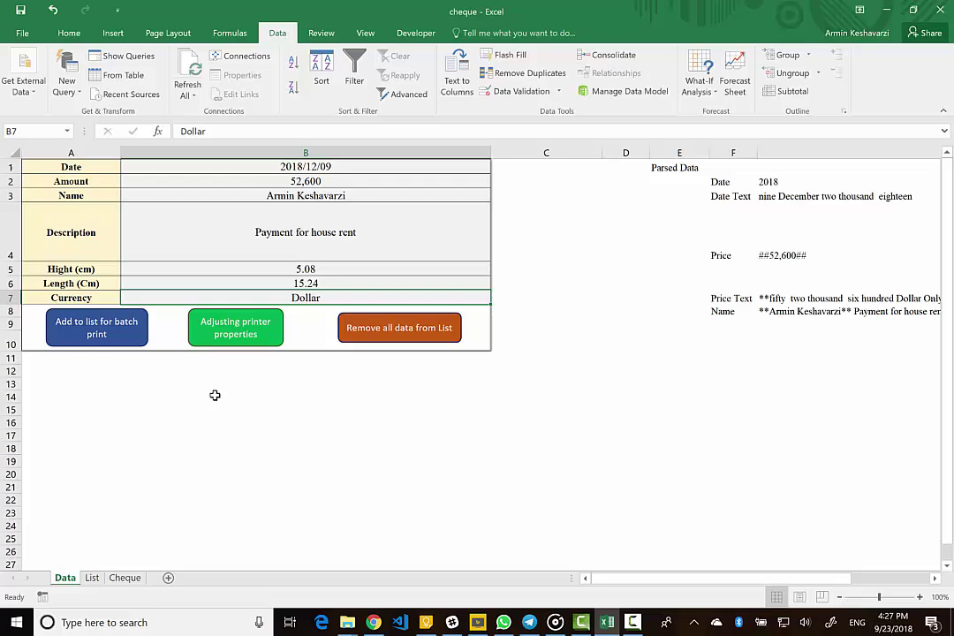
- Review the payee names currently queued in the List sheet's batch table
left_click(92, 578)
scroll(87, 258, "left", 4)
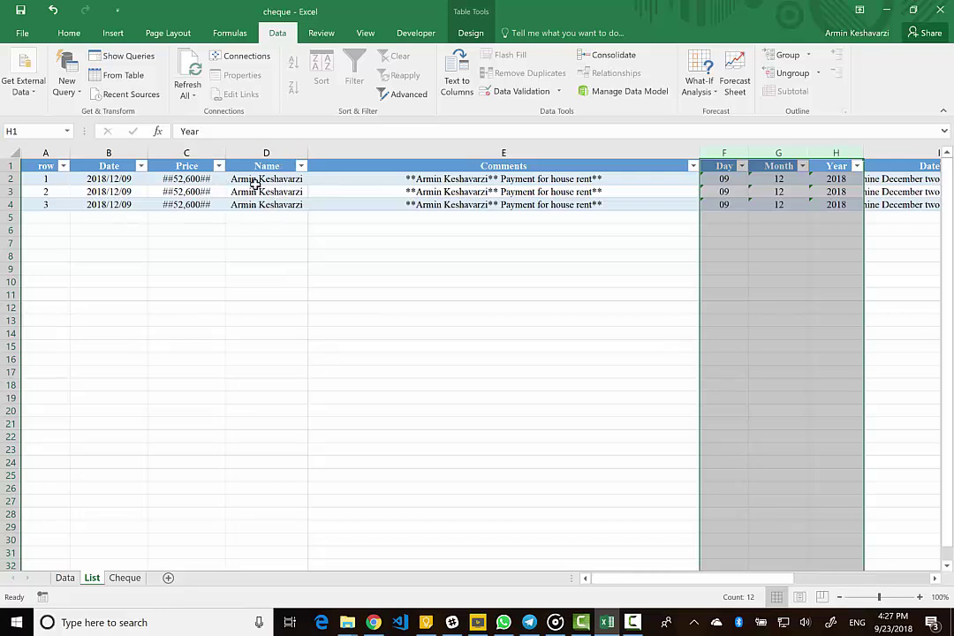
left_click_drag(255, 183, 255, 204)
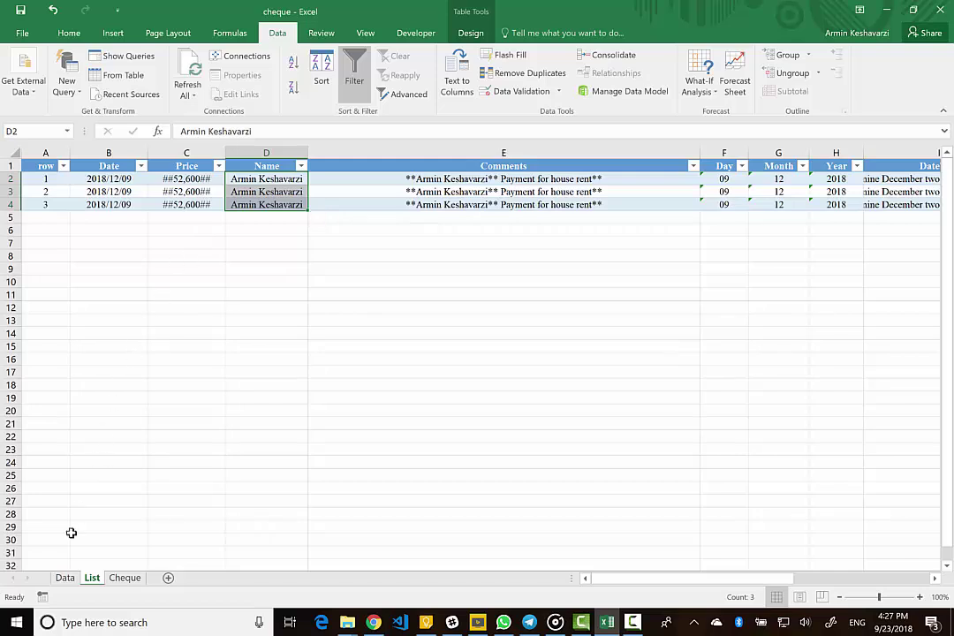
- Remove all data from the batch list and confirm the List sheet is empty
left_click(64, 578)
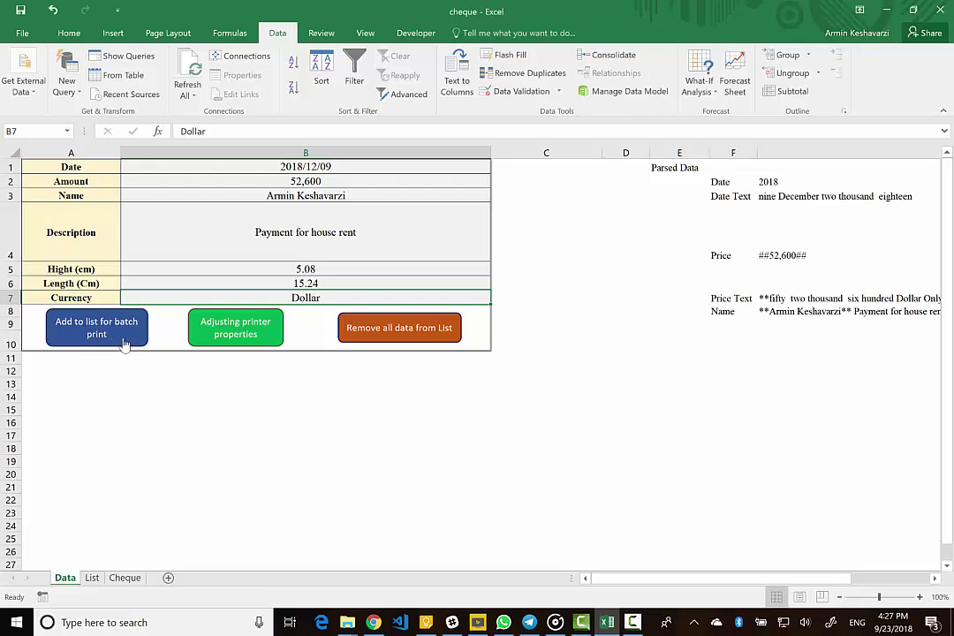
left_click(385, 336)
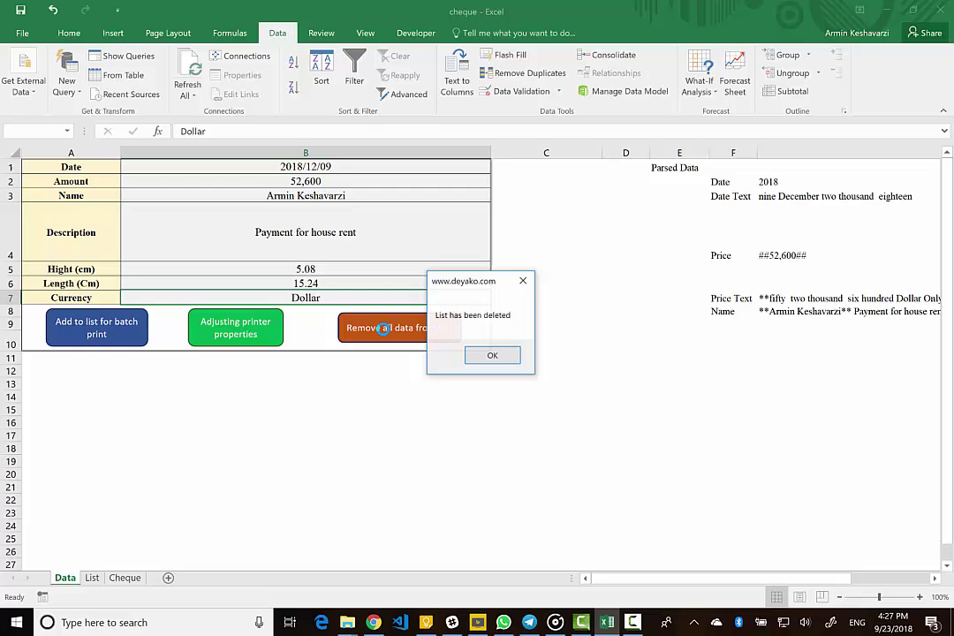
left_click(476, 356)
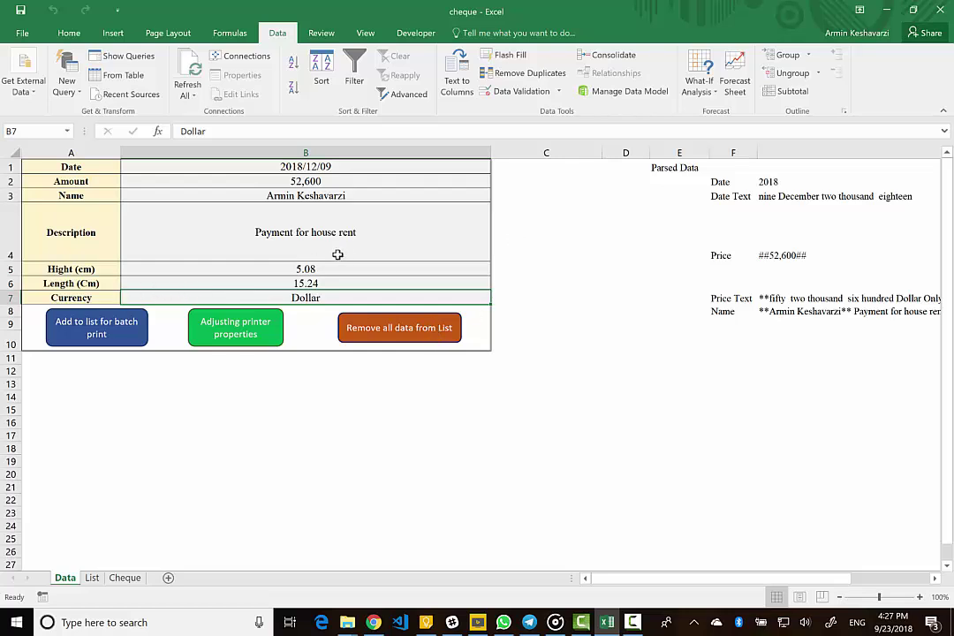
left_click(92, 578)
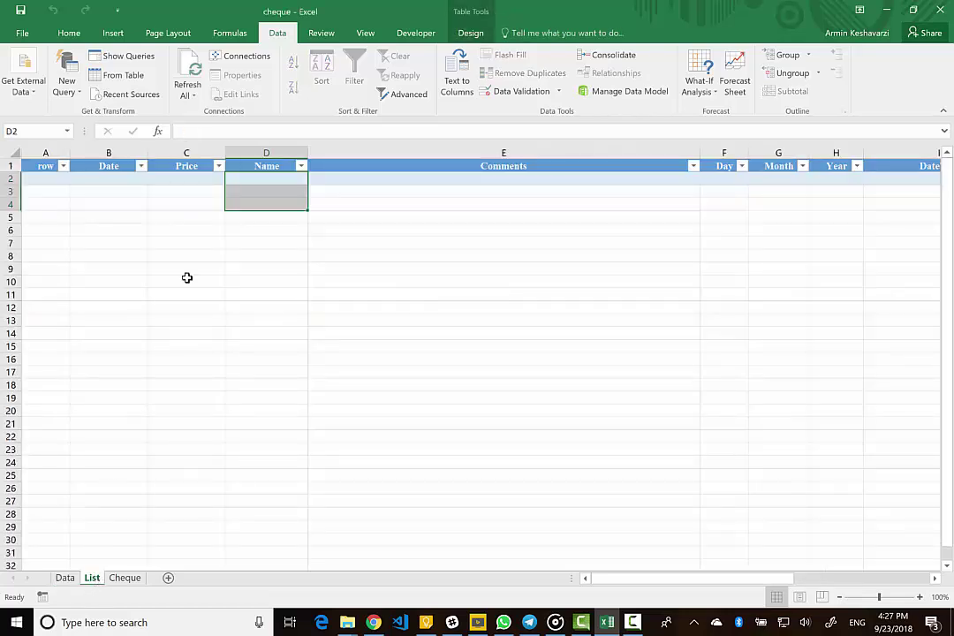
left_click(63, 578)
- Add the 52,600 cheque, then a 1,000 cheque to a new payee, to the batch list
left_click(92, 324)
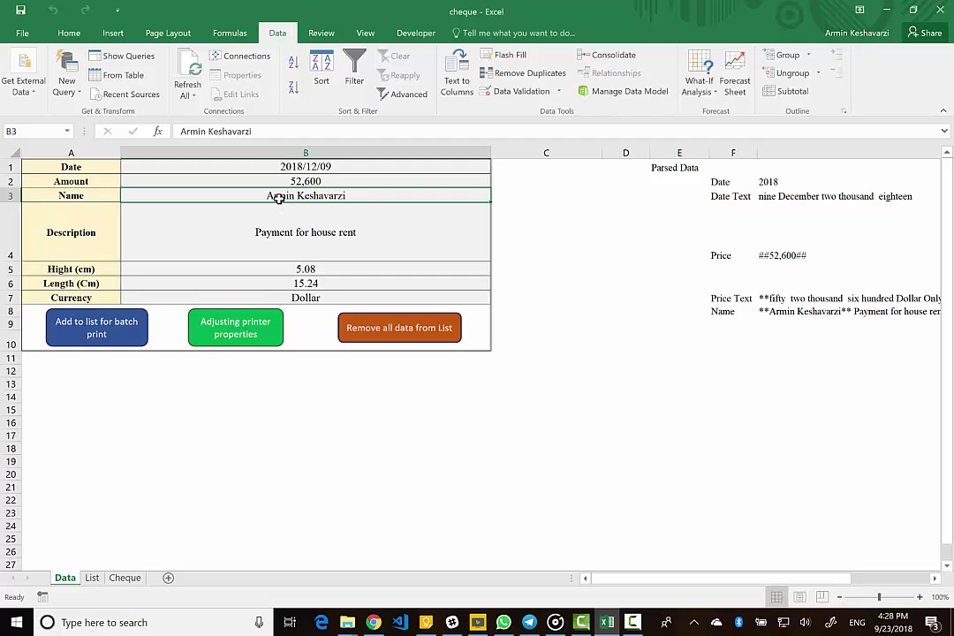
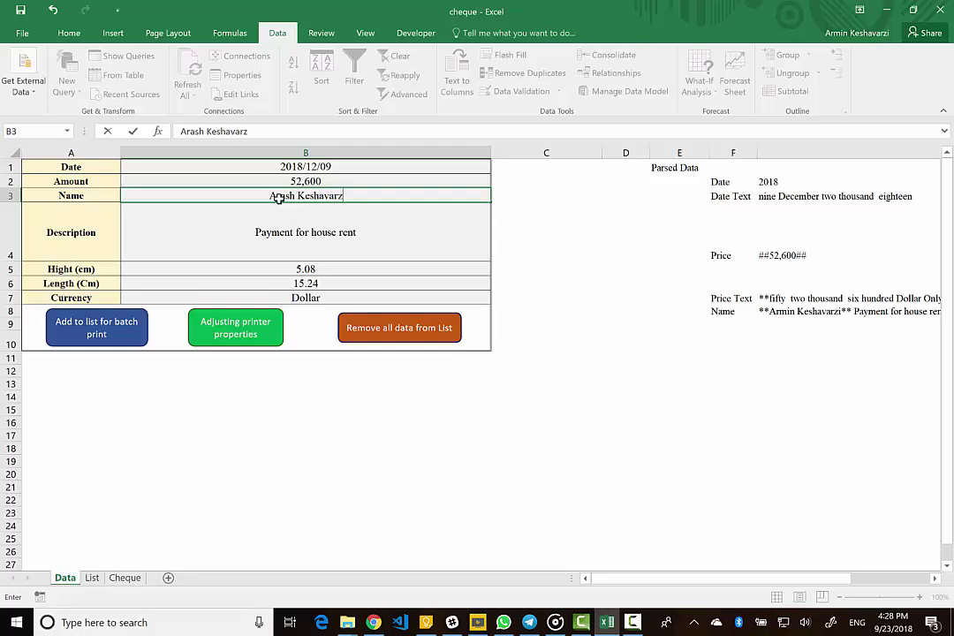
key("Return")
left_click(293, 183)
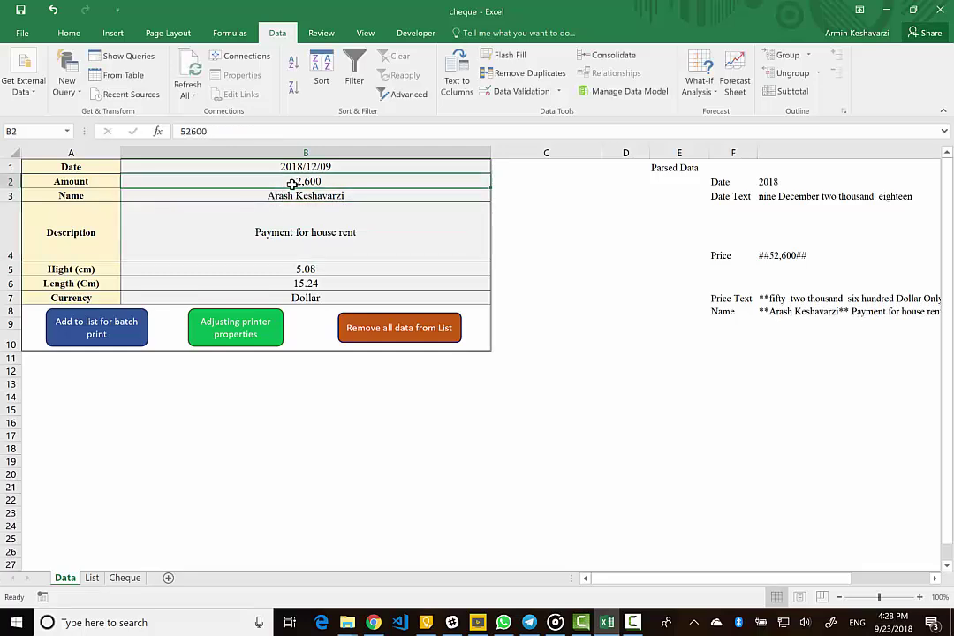
type("1,000")
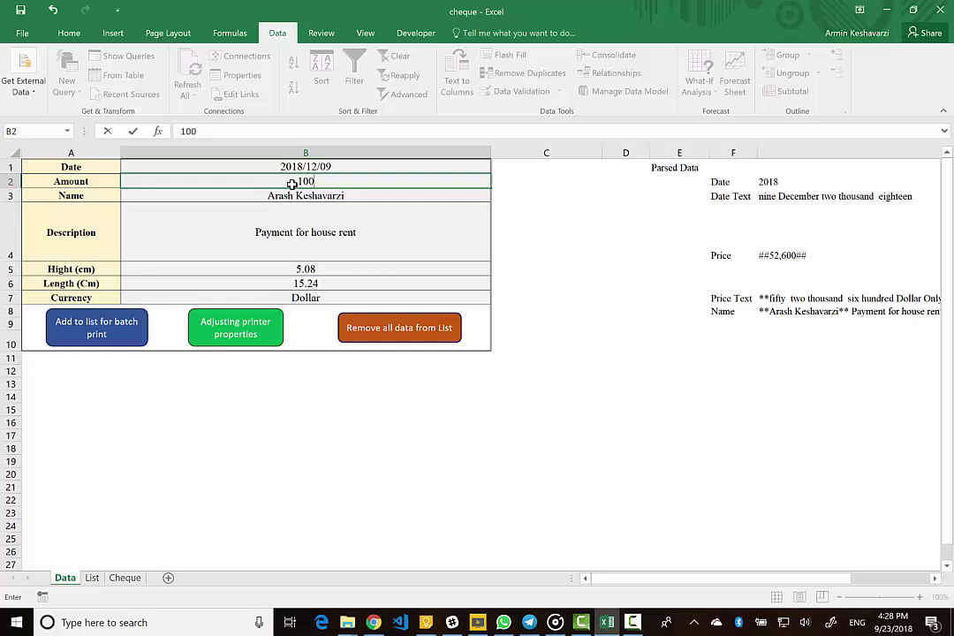
key("Return")
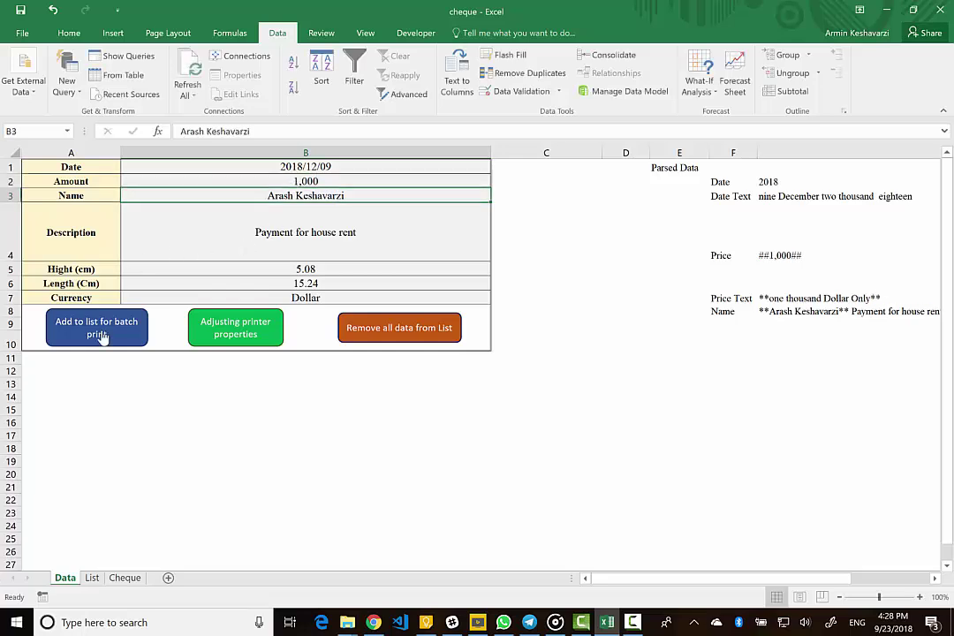
left_click(94, 327)
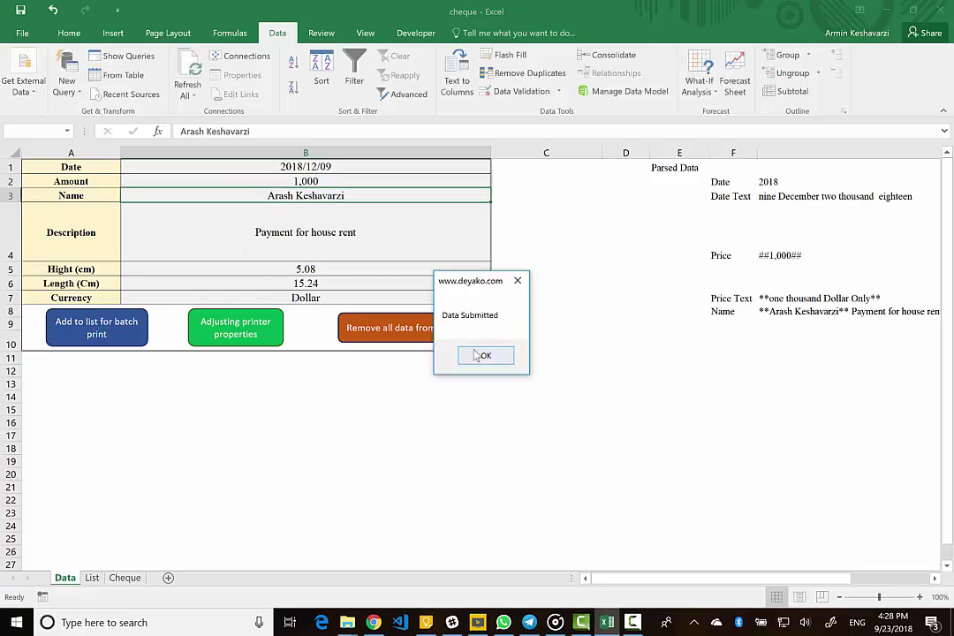
left_click(486, 356)
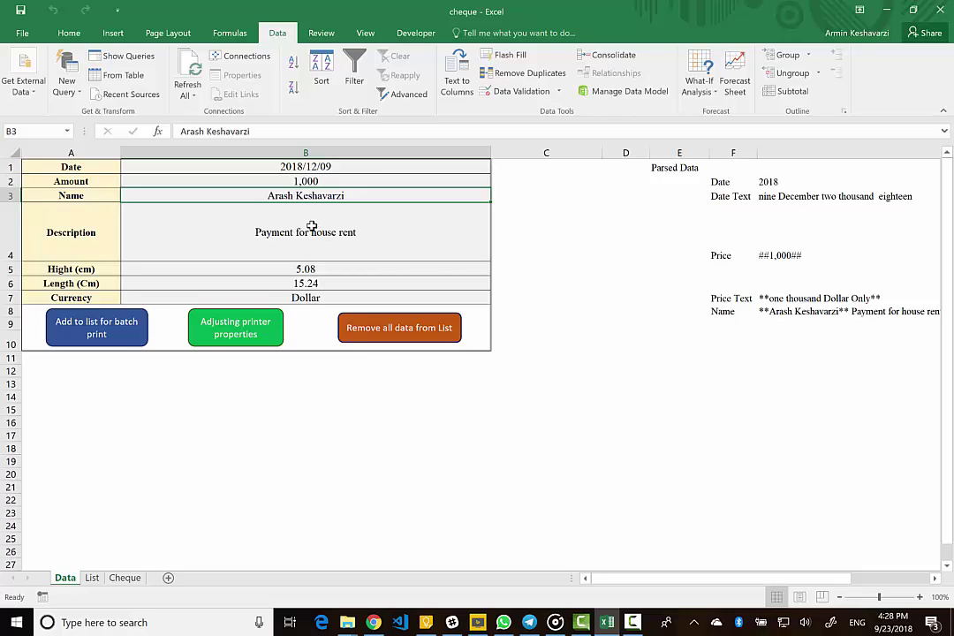
- Add a third 2,000 cheque for another payee and check the List sheet
type("Alez")
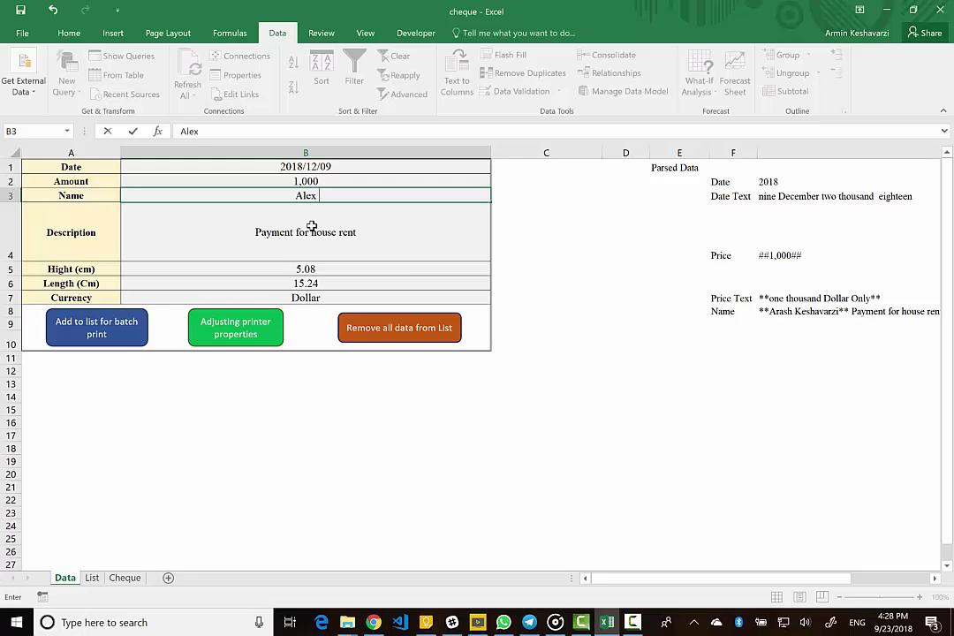
type(" MM")
key("Return")
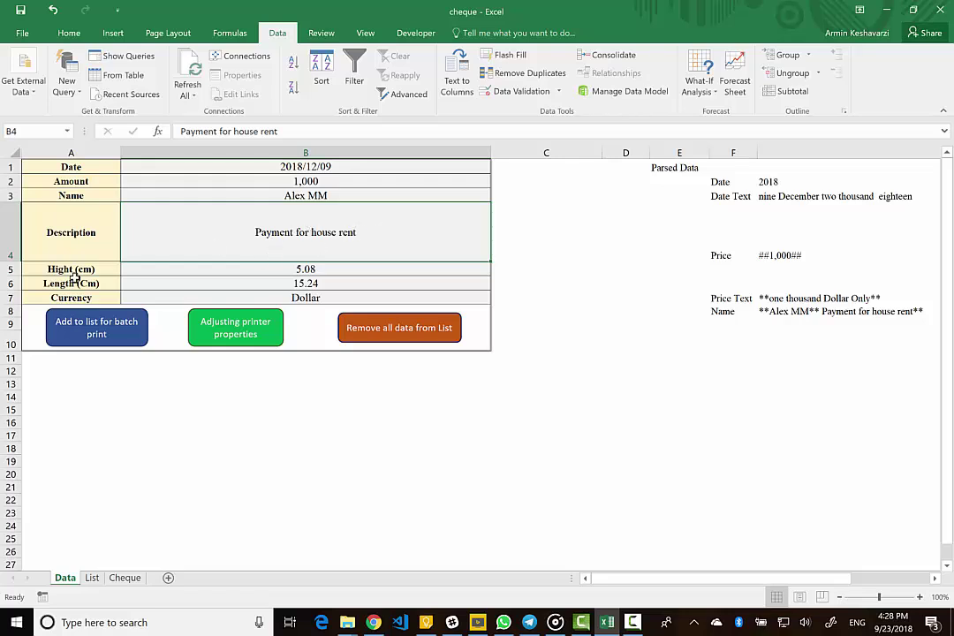
left_click(305, 184)
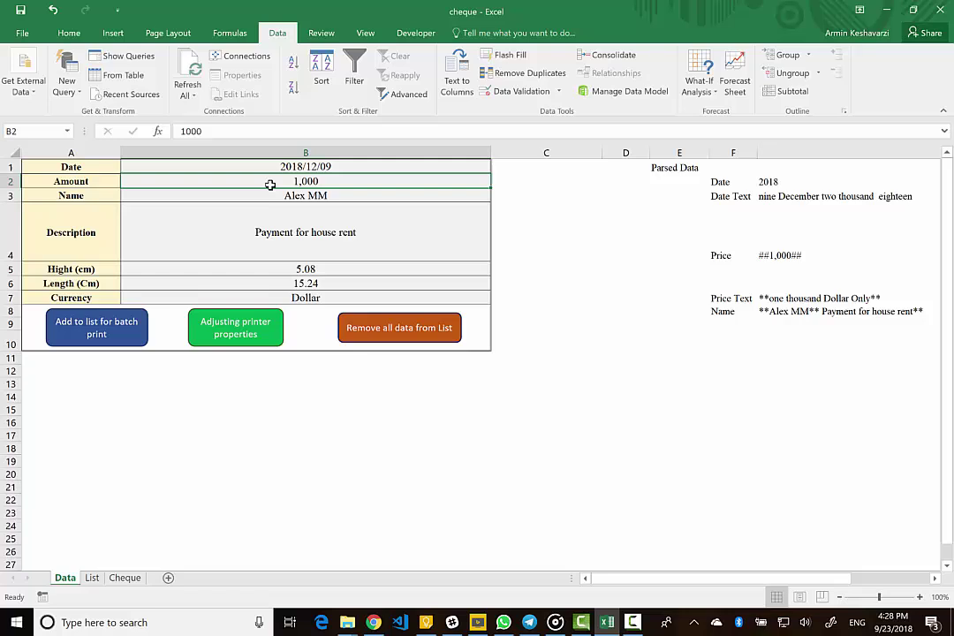
type("2000")
key("Return")
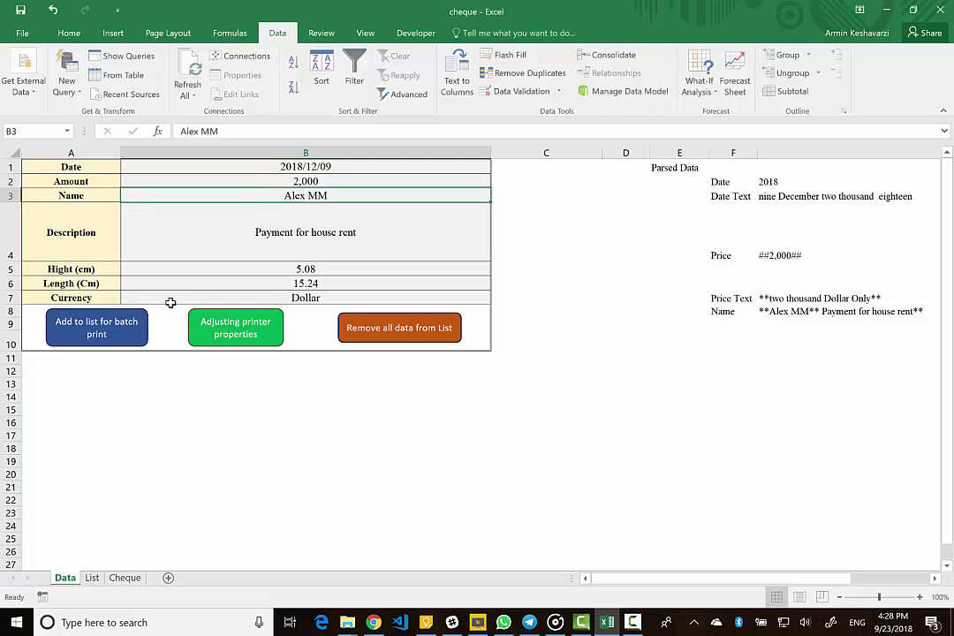
left_click(94, 325)
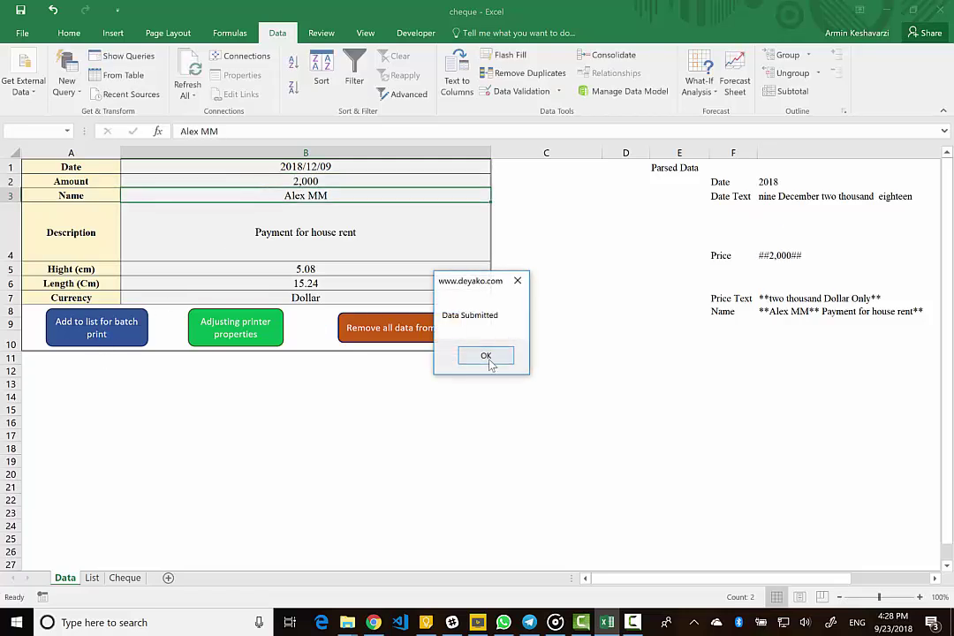
left_click(489, 363)
left_click(92, 577)
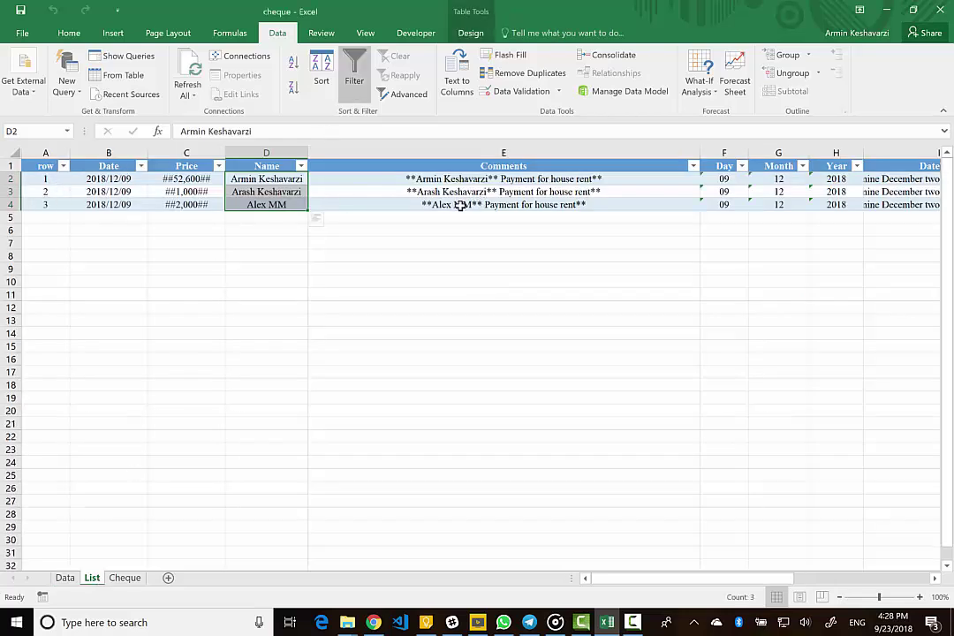
- Scroll across the three queued cheques, then go back to the Data sheet
scroll(461, 205, "right", 5)
scroll(457, 204, "left", 5)
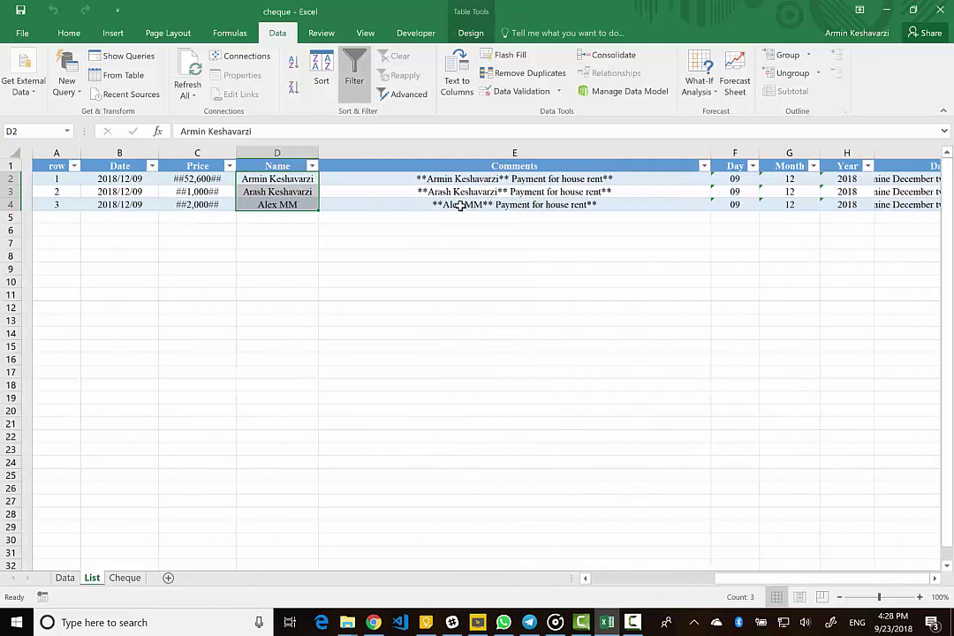
left_click(71, 584)
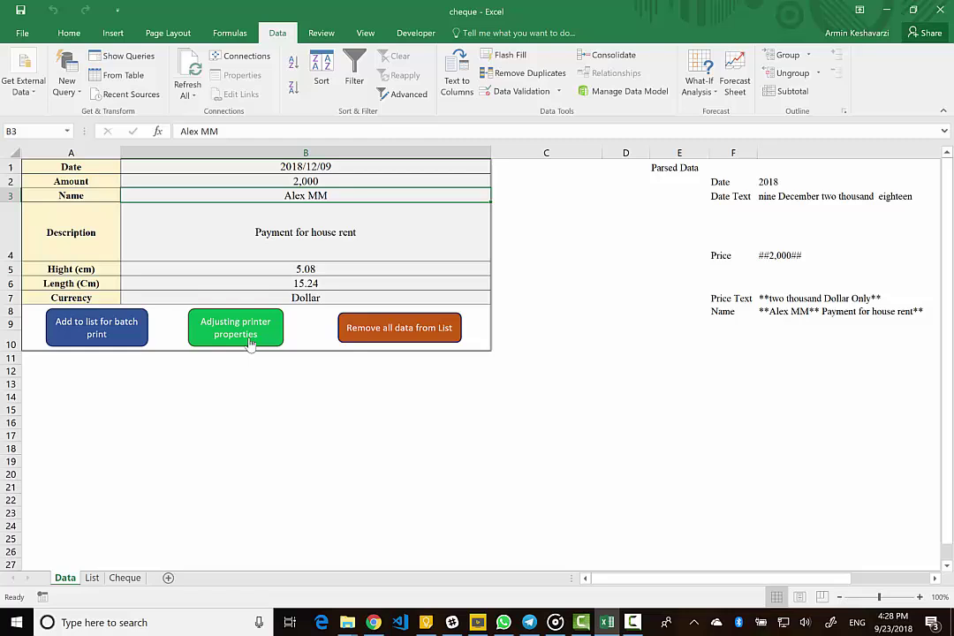
- Set the printer to take cheques vertically in the Printer Status dialog
left_click(251, 342)
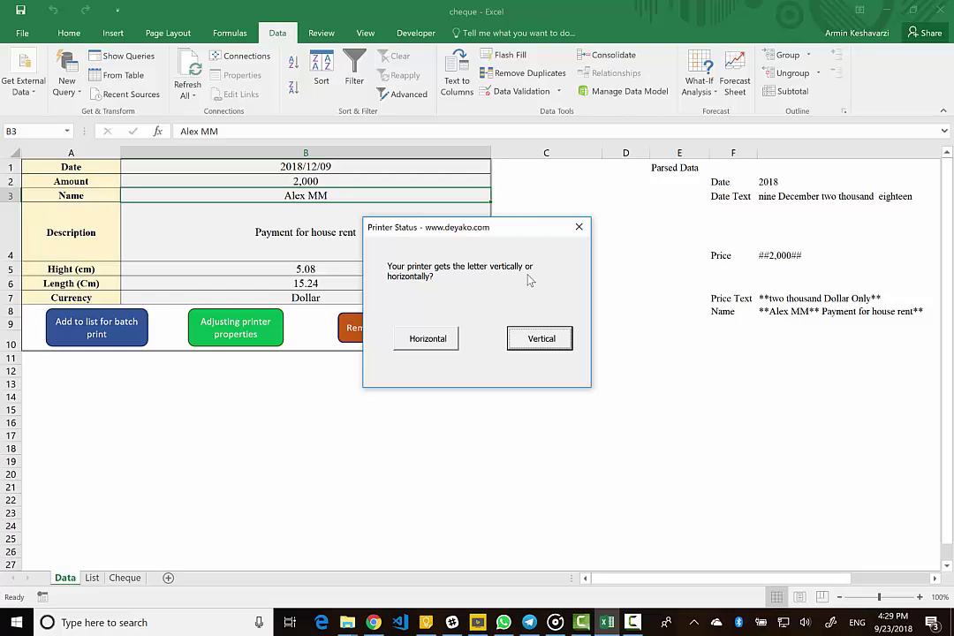
left_click(539, 339)
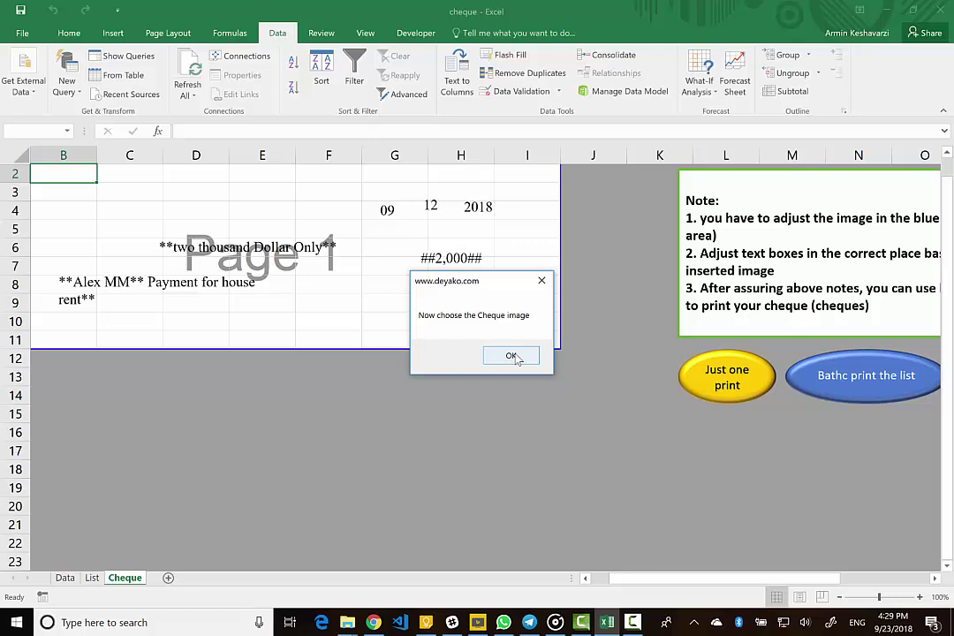
- Insert ChaseBank_US from Desktop > Deyako > In progress > Software Products > en > cheque-print
left_click(513, 356)
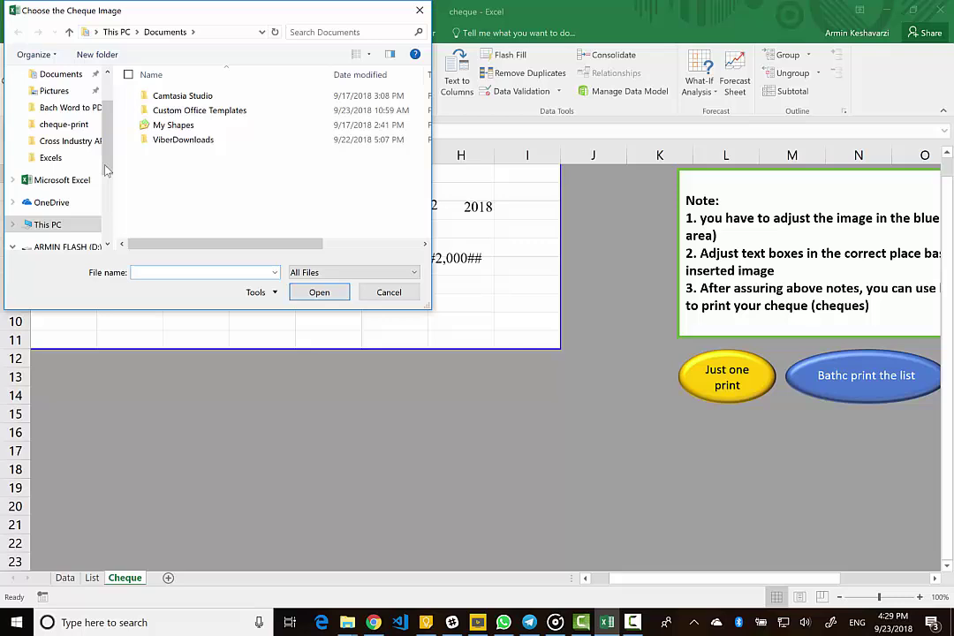
scroll(107, 137, "up", 2)
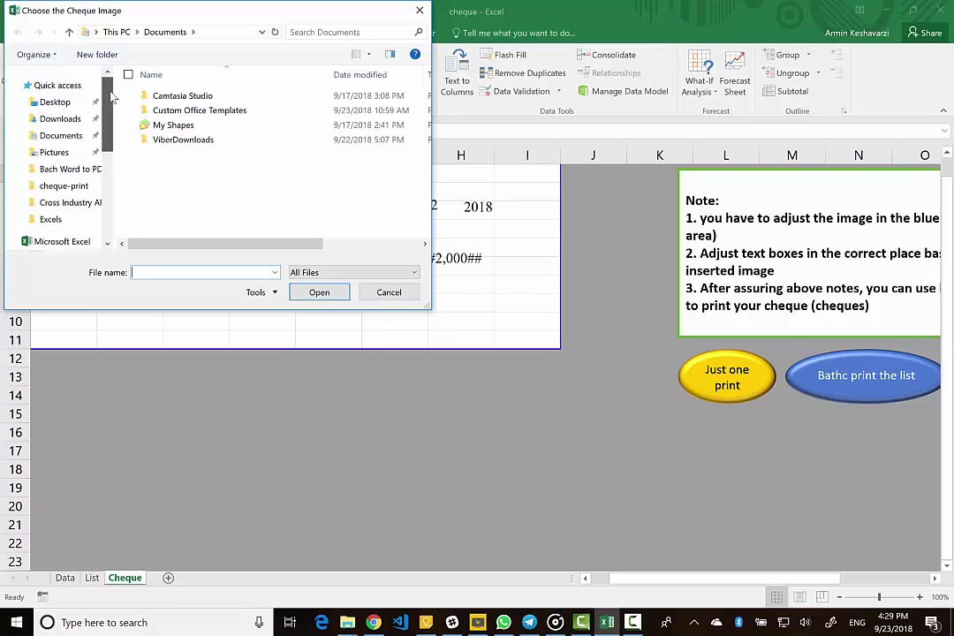
left_click(55, 103)
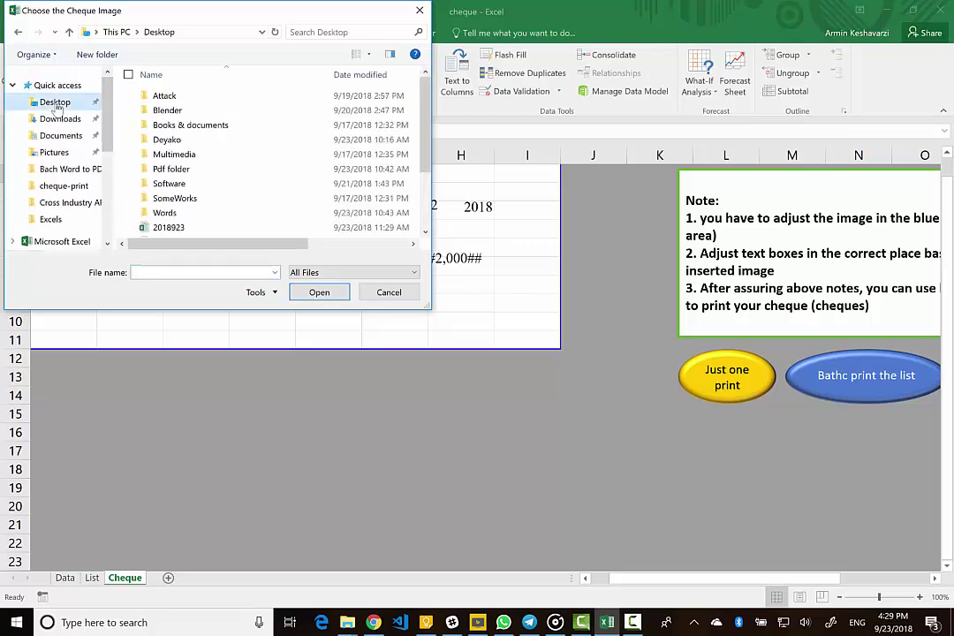
left_click(189, 144)
double_click(189, 143)
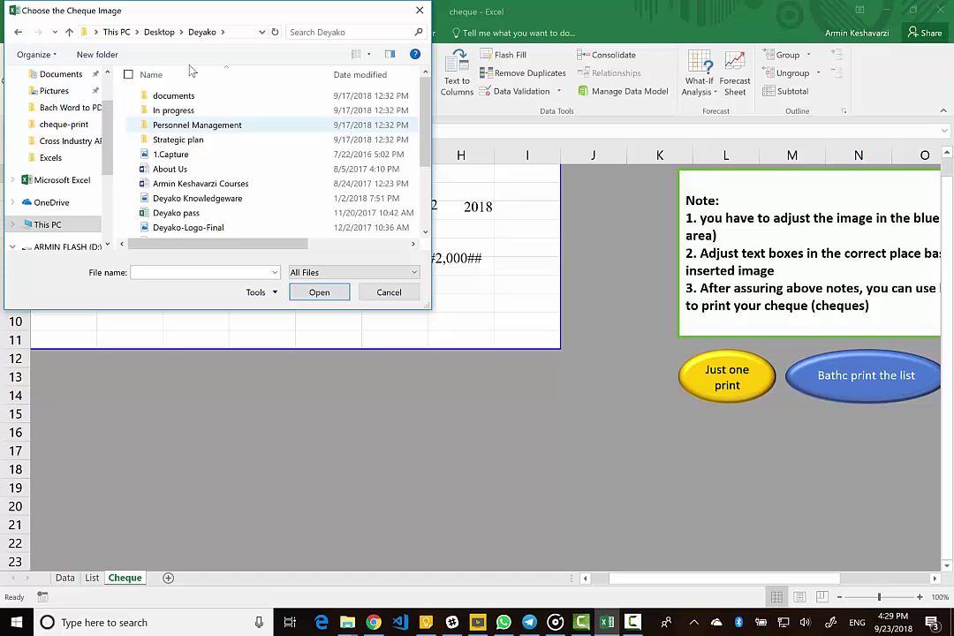
double_click(226, 112)
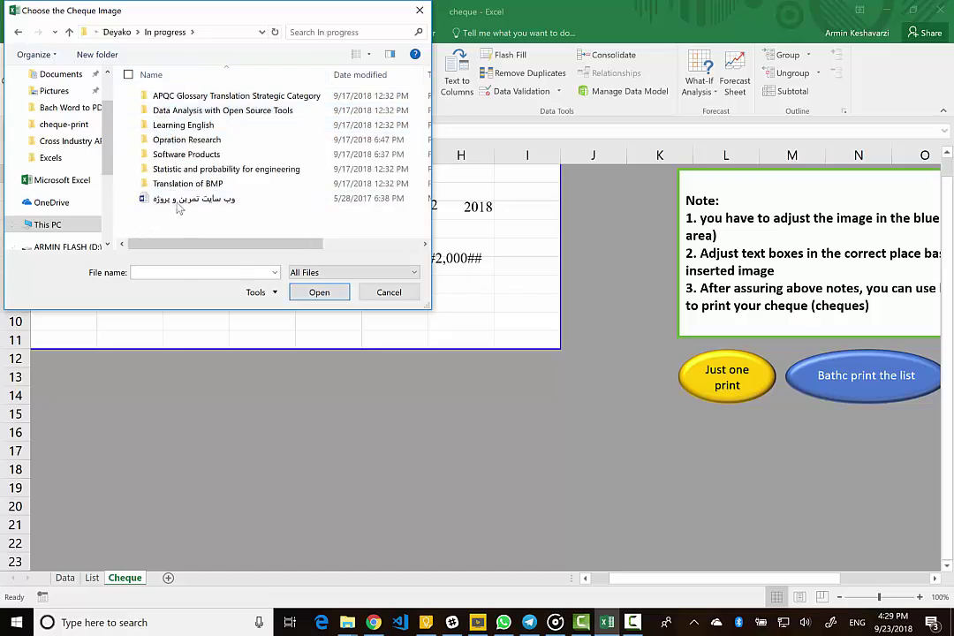
double_click(212, 154)
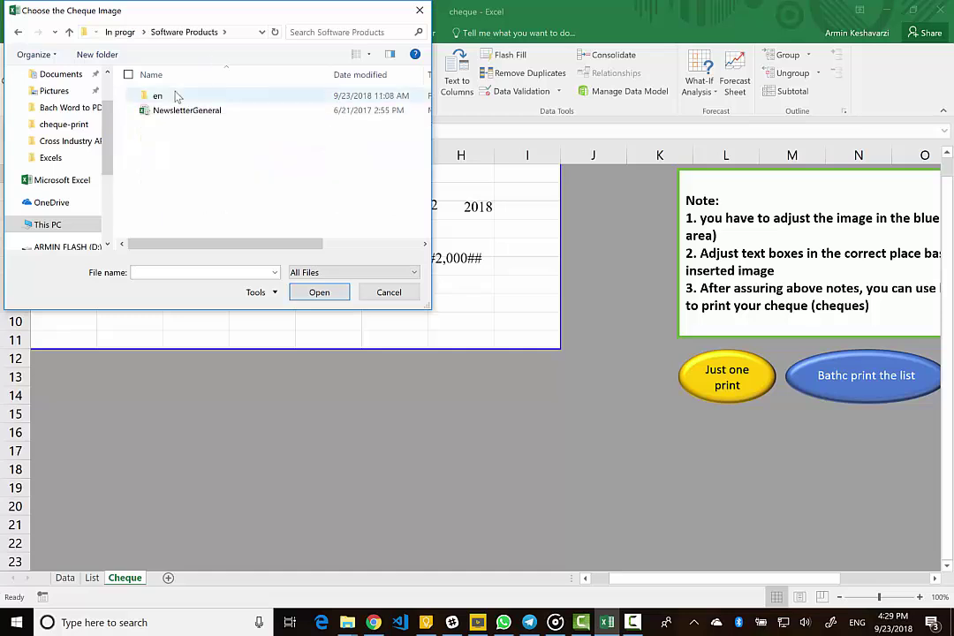
double_click(177, 95)
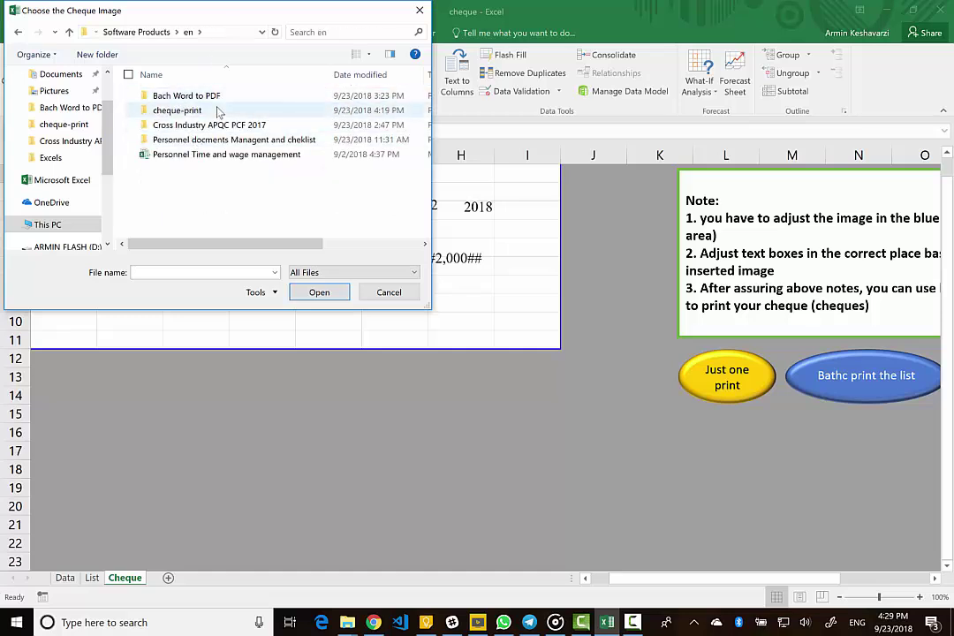
double_click(177, 111)
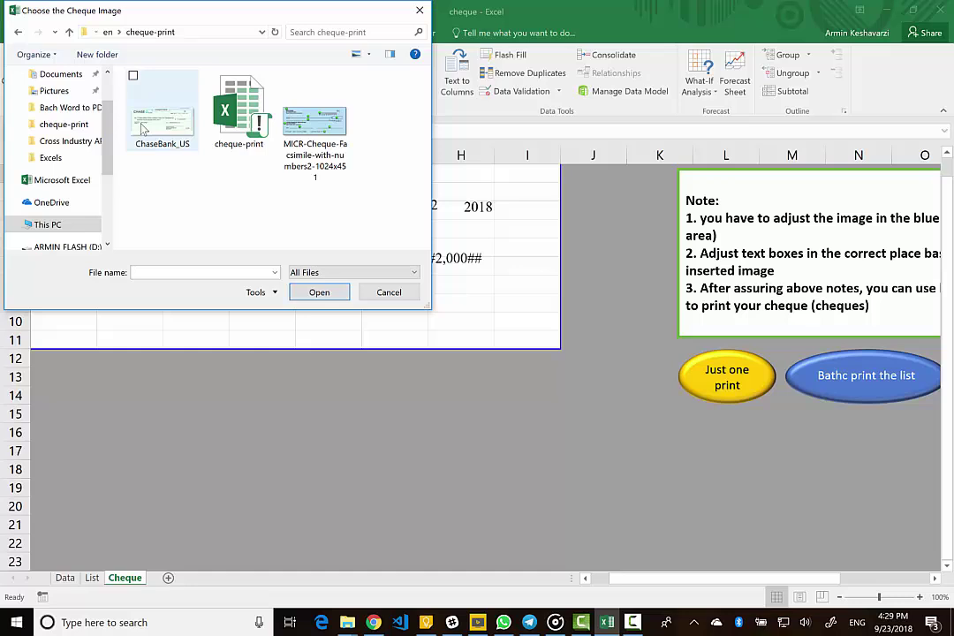
left_click(185, 132)
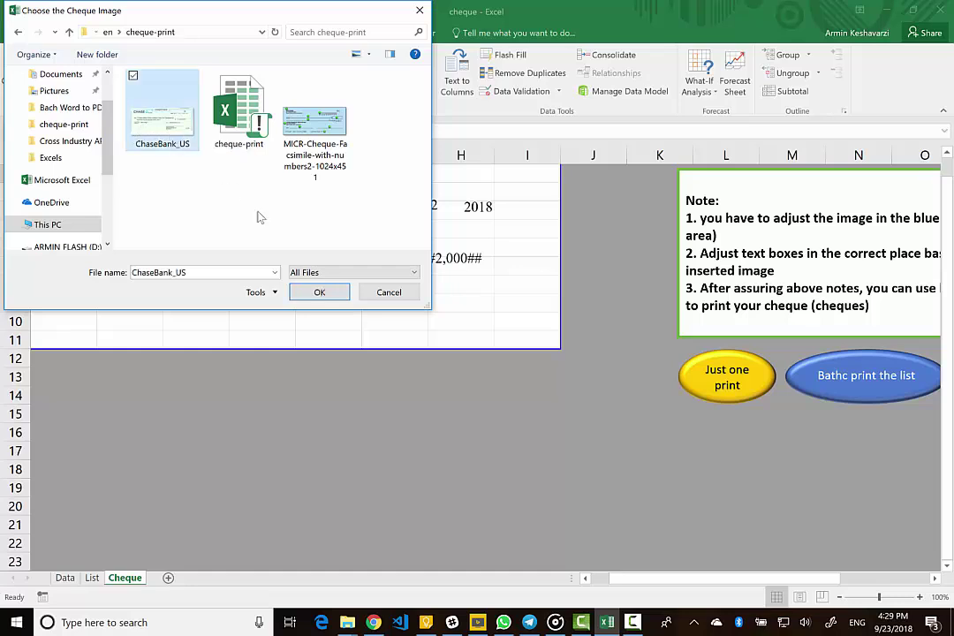
left_click(319, 294)
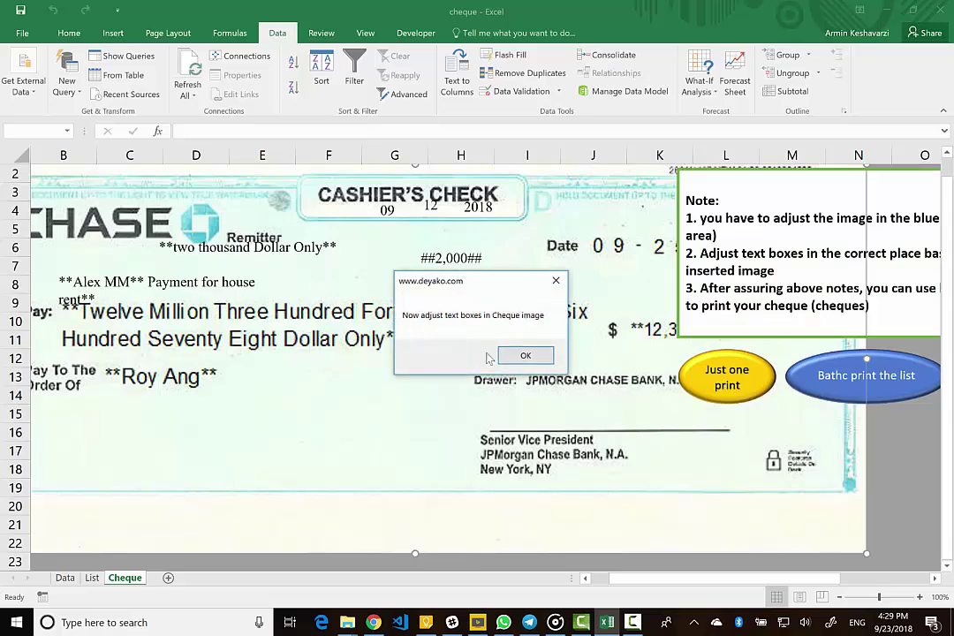
- Shrink the cheque picture and crop off the empty strip below it
left_click(526, 355)
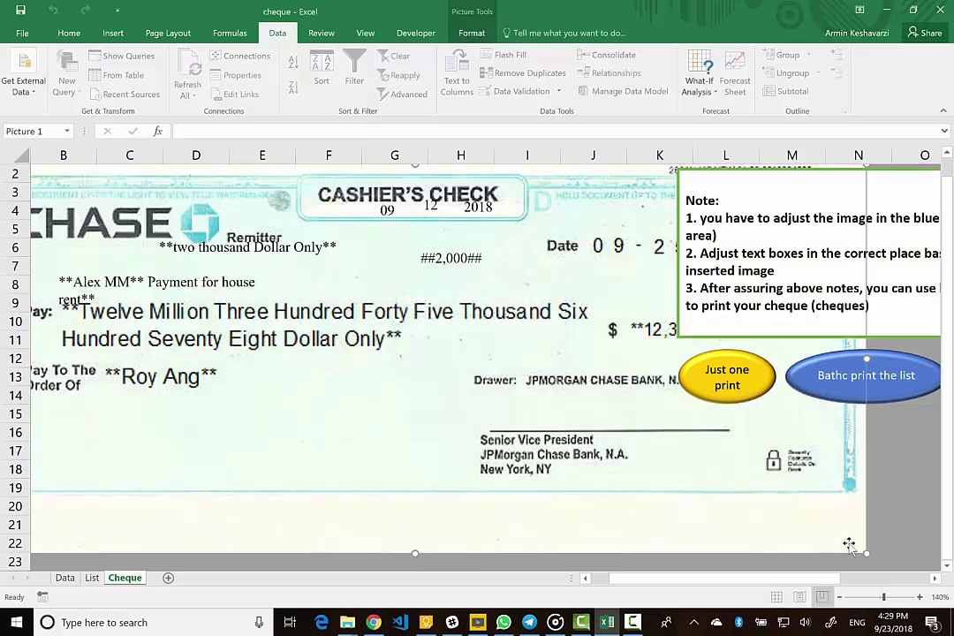
left_click_drag(868, 553, 535, 334)
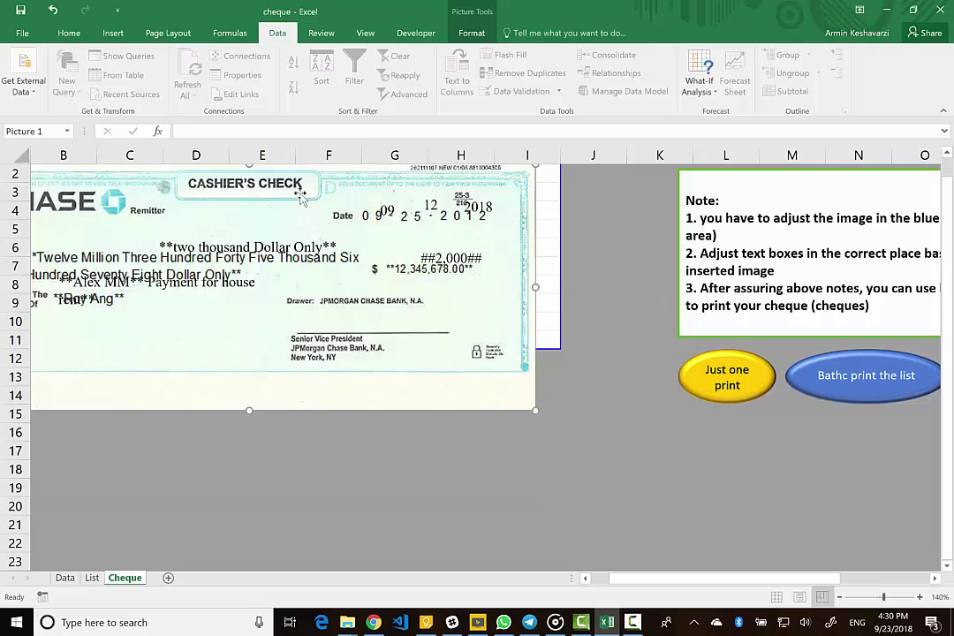
left_click(468, 34)
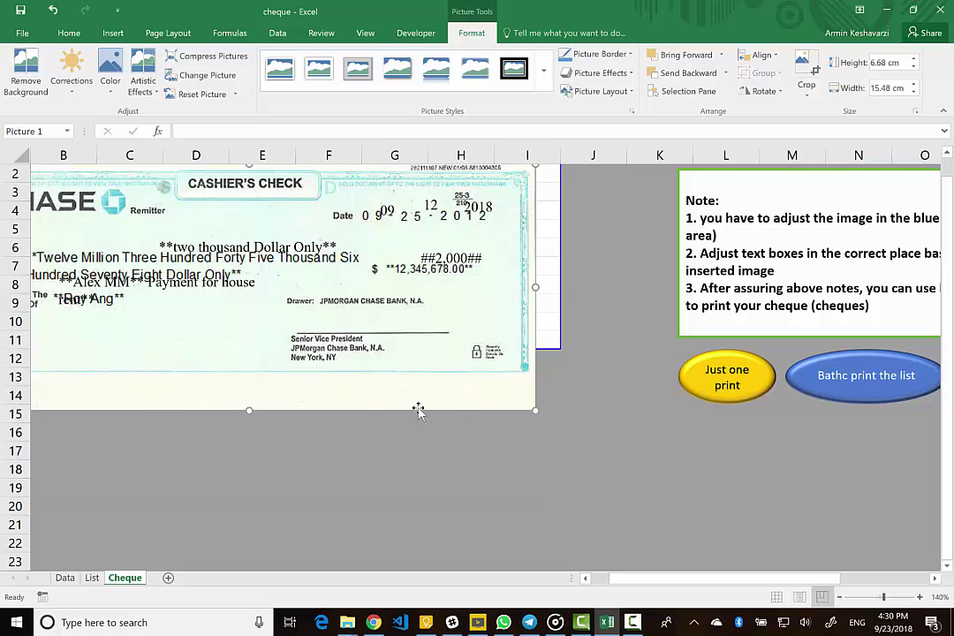
left_click(806, 80)
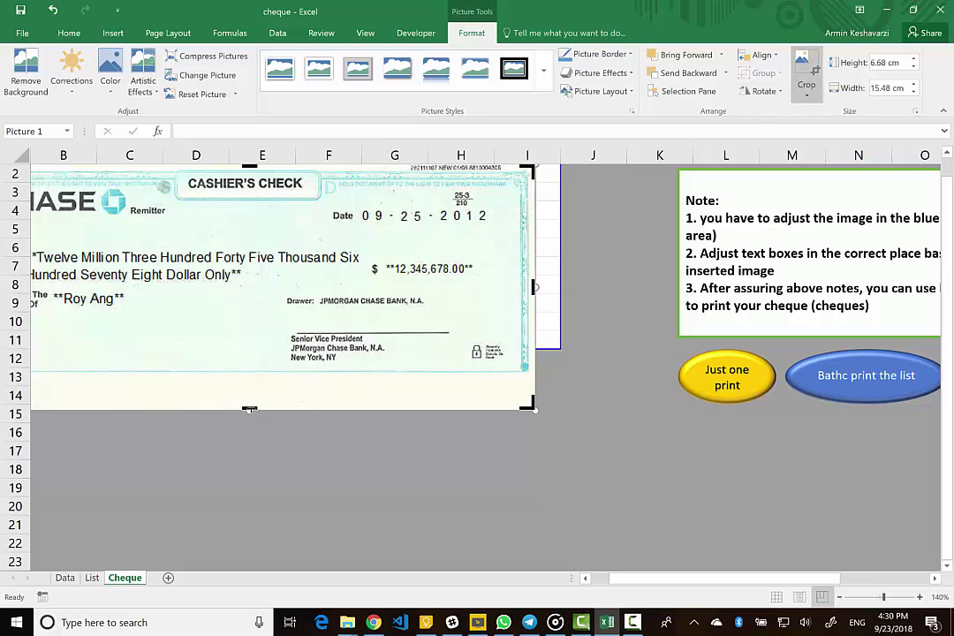
left_click_drag(250, 403, 251, 377)
left_click(630, 339)
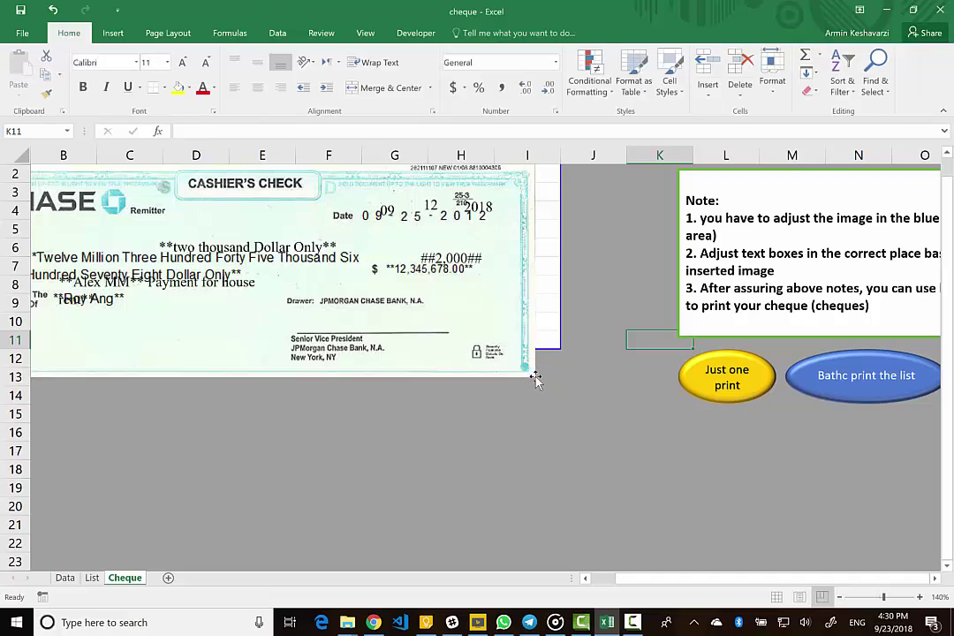
- Resize and widen the cheque to fill the print area, about 5.03 by 16.16 cm
left_click(533, 378)
left_click_drag(533, 379, 447, 350)
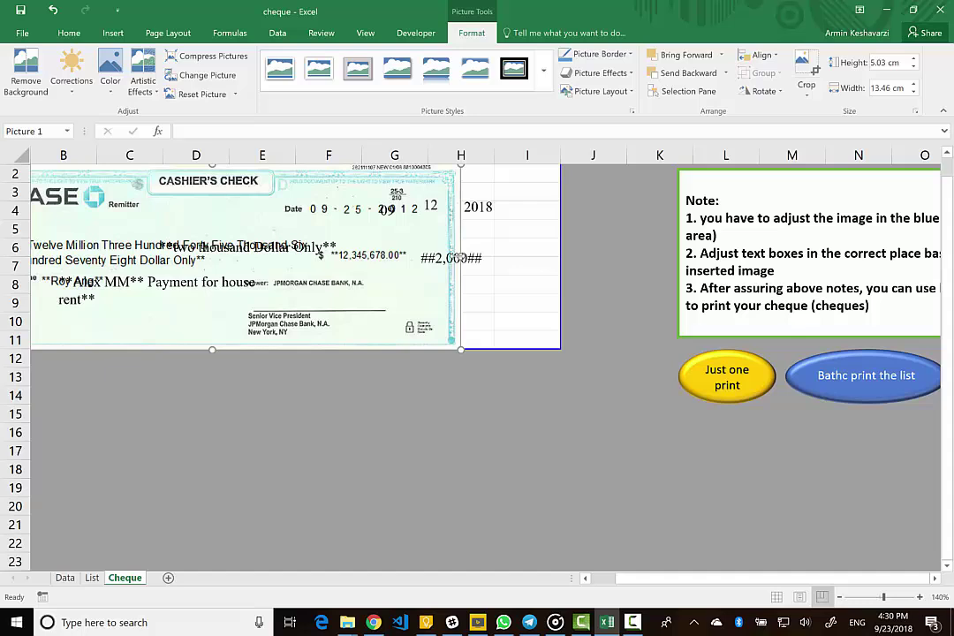
left_click_drag(461, 258, 560, 252)
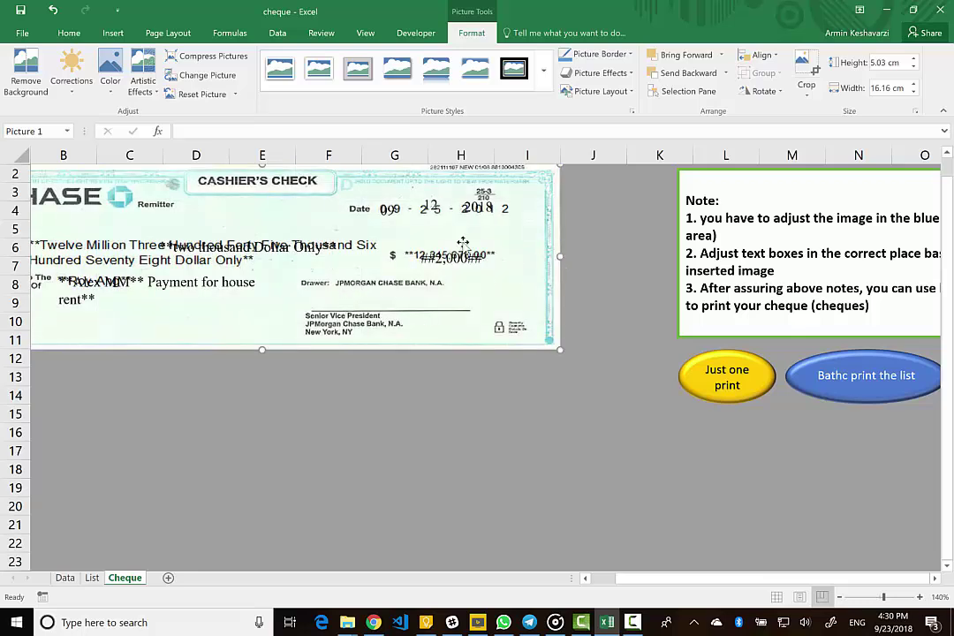
- Place the amount-in-words text box onto the cheque's pay line
left_click(155, 208)
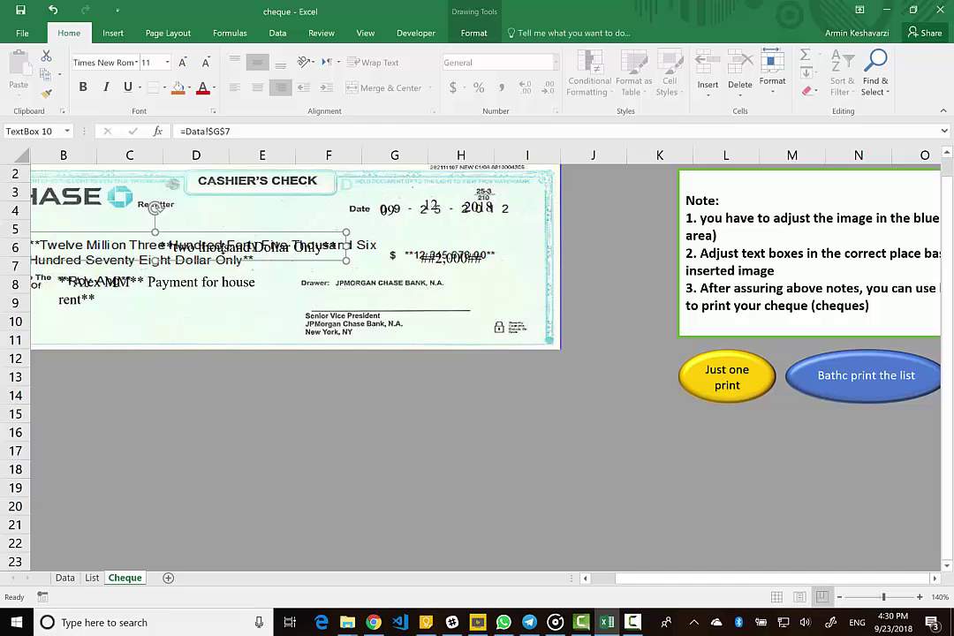
mouse_move(155, 209)
left_mouse_down()
mouse_move(151, 189)
mouse_move(145, 203)
left_mouse_up()
mouse_move(209, 257)
left_mouse_down()
mouse_move(210, 220)
mouse_move(227, 258)
mouse_move(258, 258)
mouse_move(218, 258)
left_mouse_up()
left_click_drag(264, 229, 365, 234)
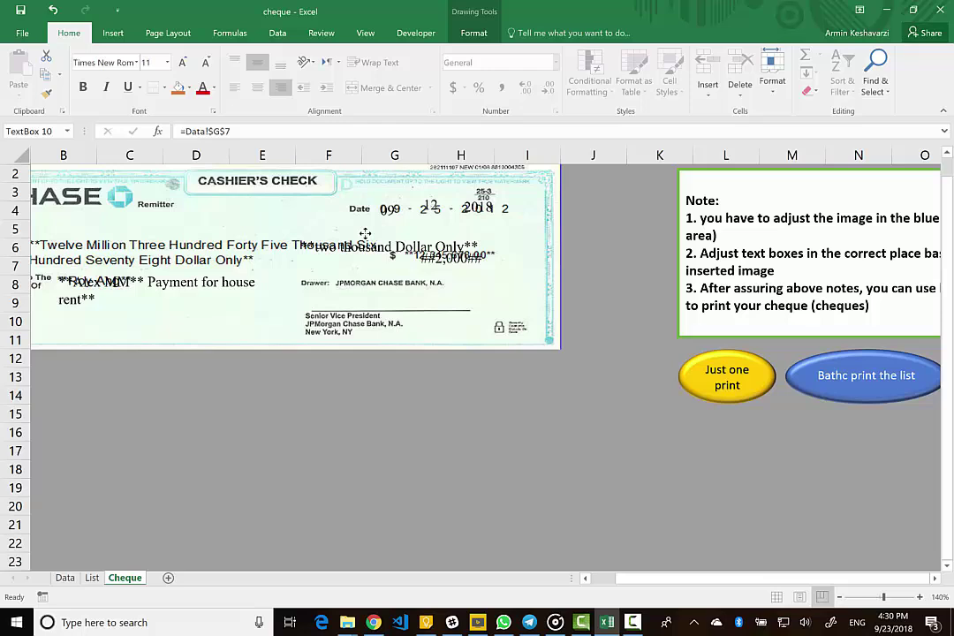
left_click_drag(296, 247, 244, 245)
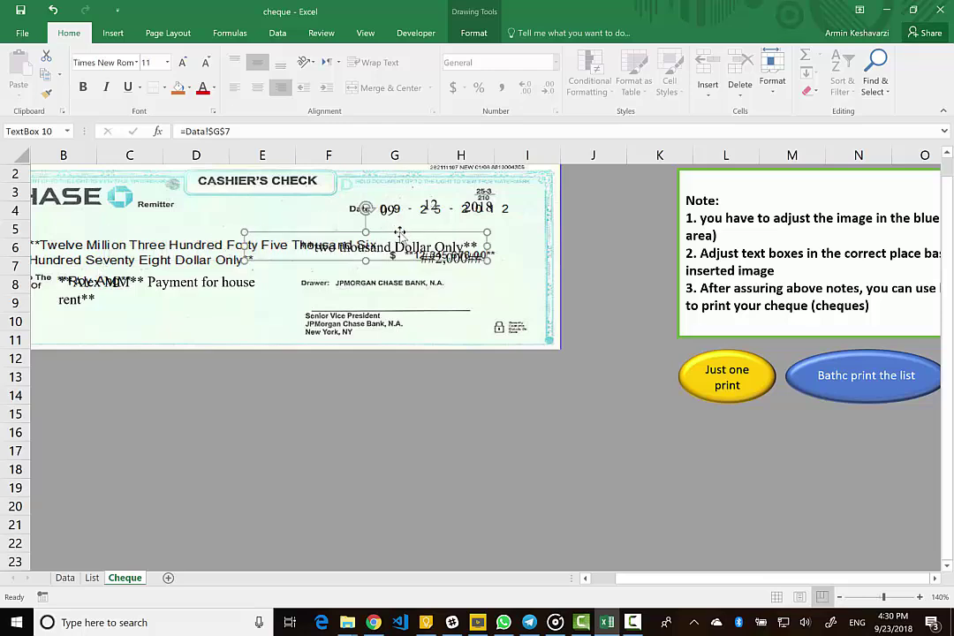
left_click_drag(400, 231, 183, 228)
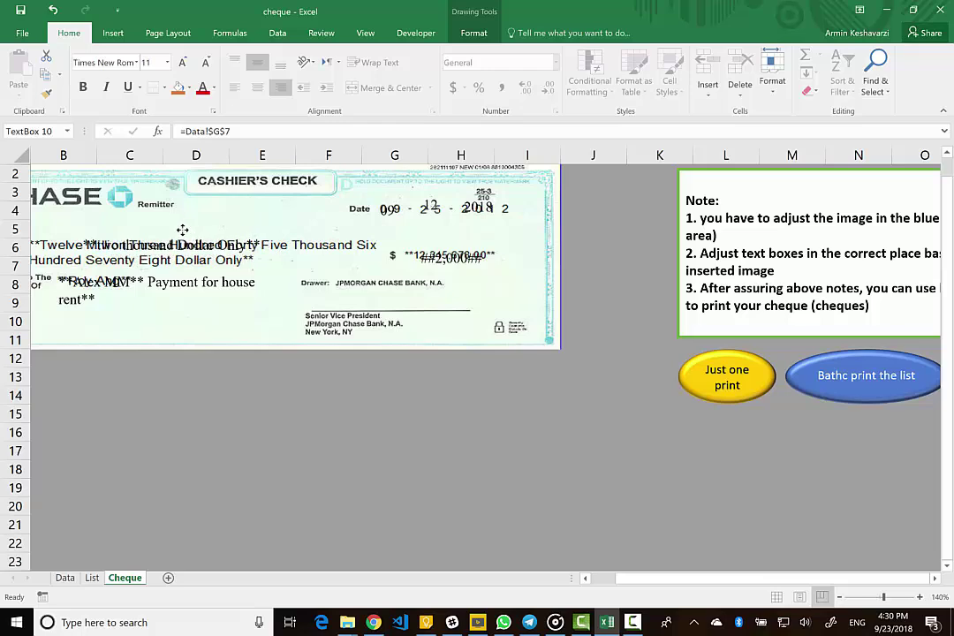
- Move the day 09, month 12 and year 2018 boxes above the cheque date
left_click(389, 209)
left_click_drag(389, 209, 431, 189)
left_click(431, 201)
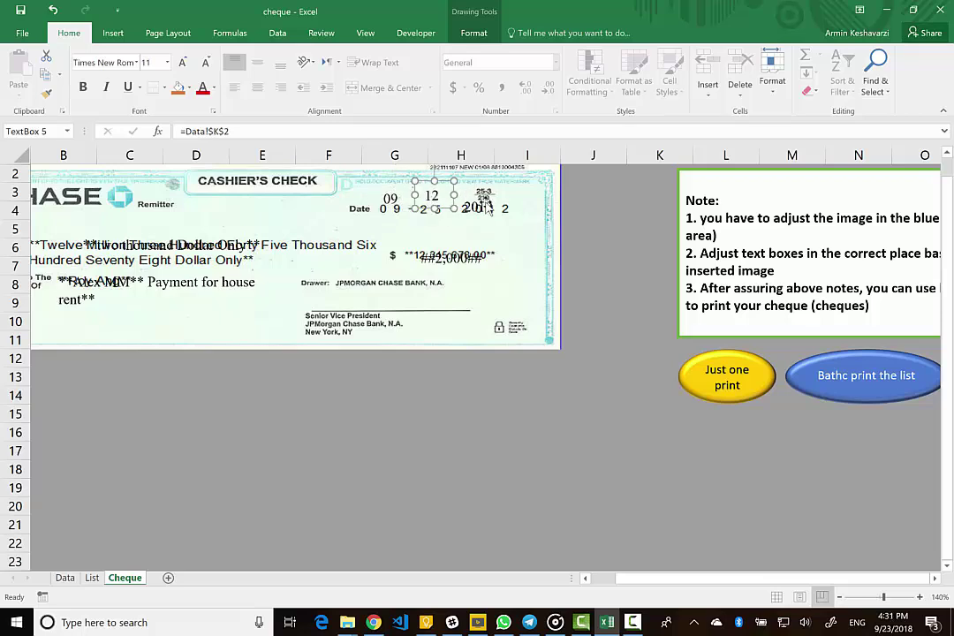
left_click(491, 207)
left_click_drag(492, 207, 484, 192)
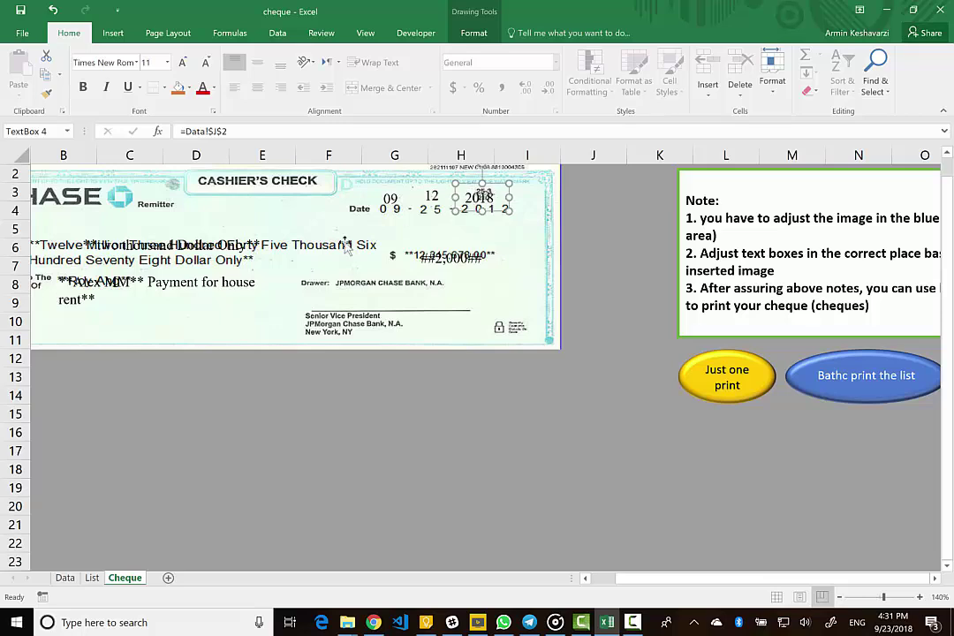
- Position the memo below the payee name and the ##2,000## amount on the dollar field
left_click(162, 281)
left_click_drag(121, 292, 151, 314)
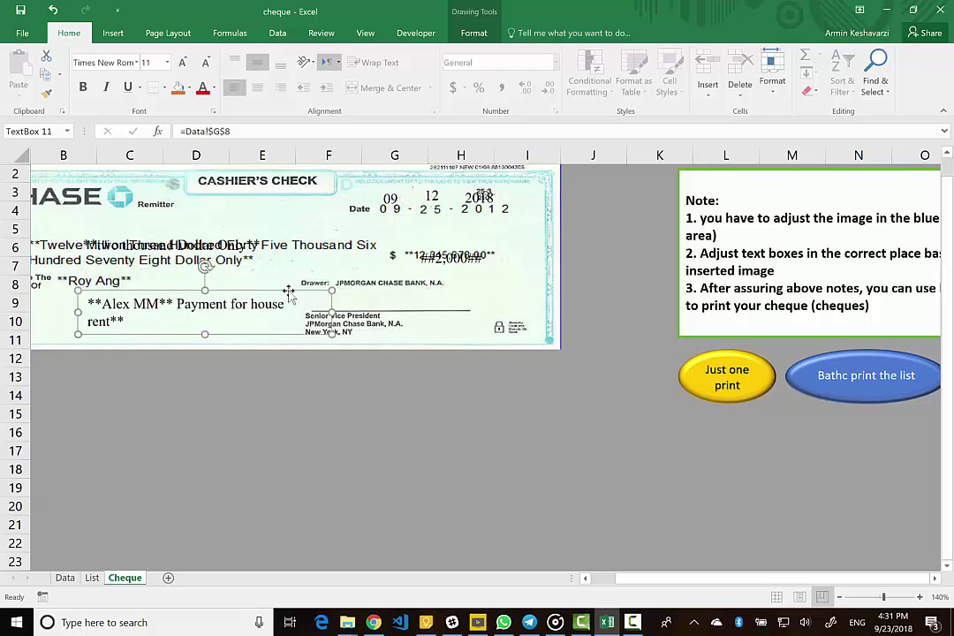
left_click_drag(288, 290, 263, 289)
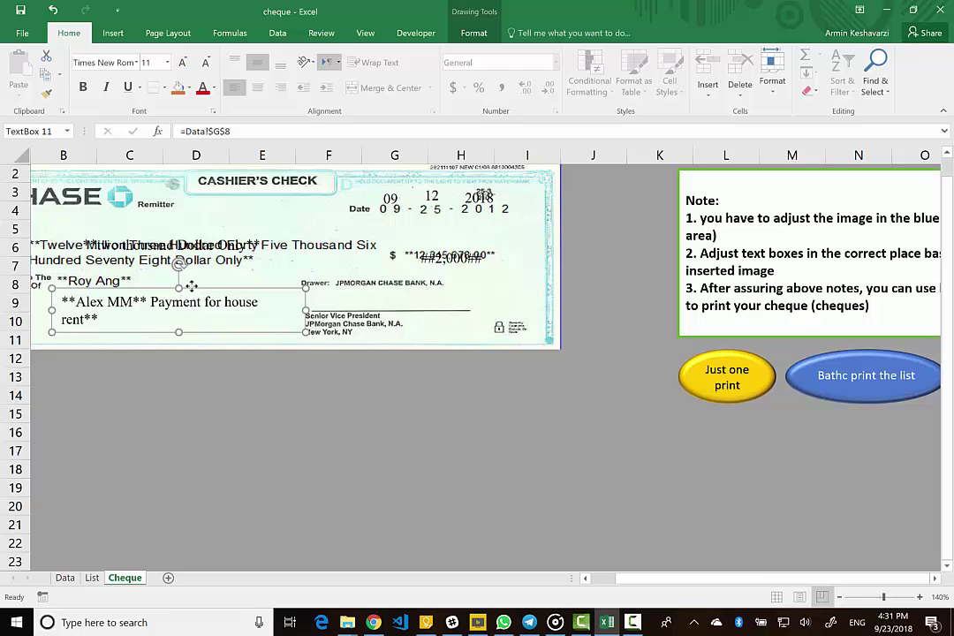
left_click_drag(191, 286, 186, 279)
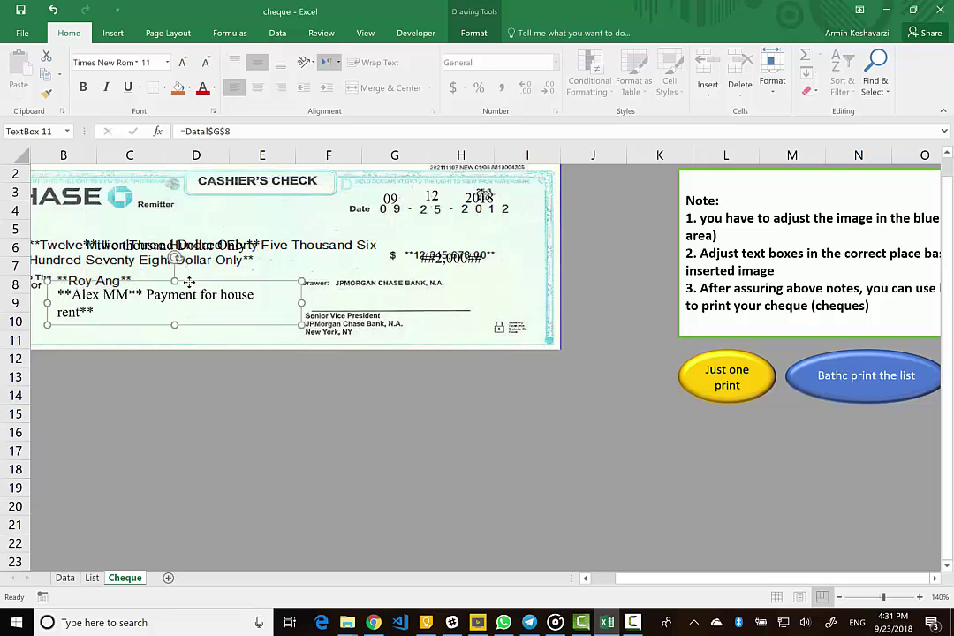
left_click(448, 265)
double_click(449, 244)
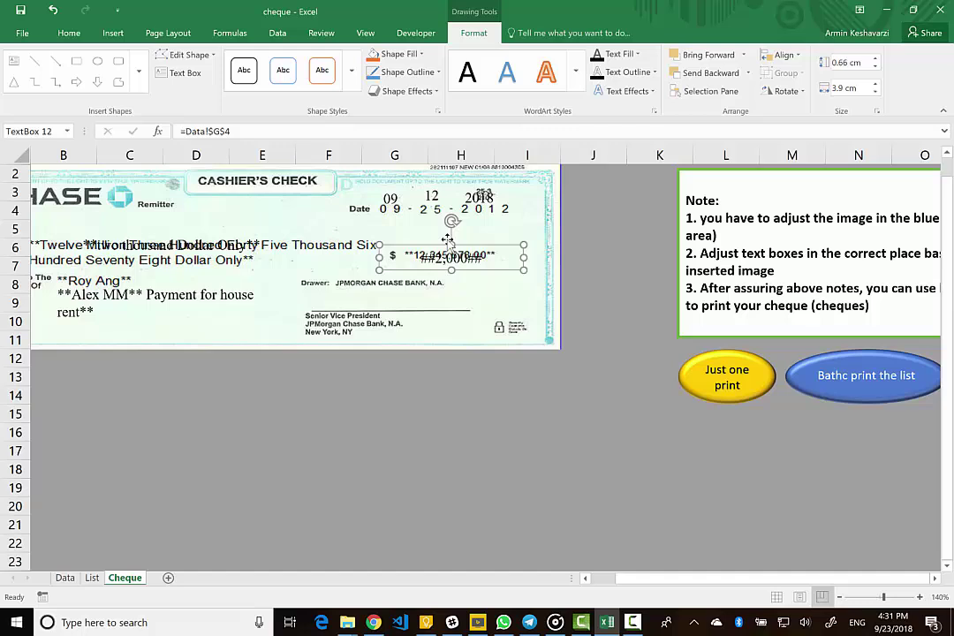
left_click_drag(469, 241, 469, 232)
- Glance at the List sheet, then scroll the Cheque sheet to view the cheque and print buttons
scroll(735, 410, "right", 2)
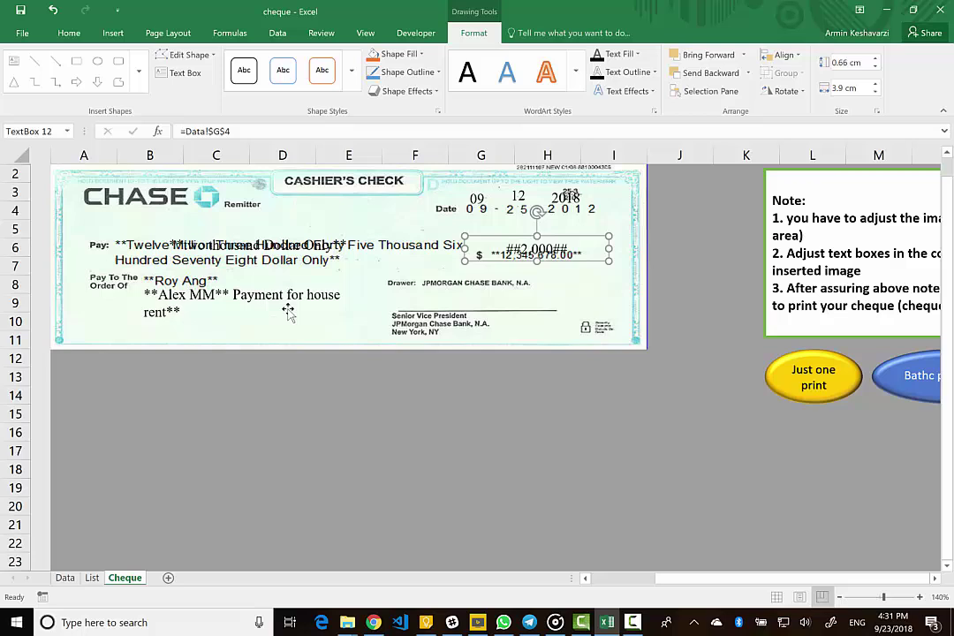
scroll(288, 311, "right", 1)
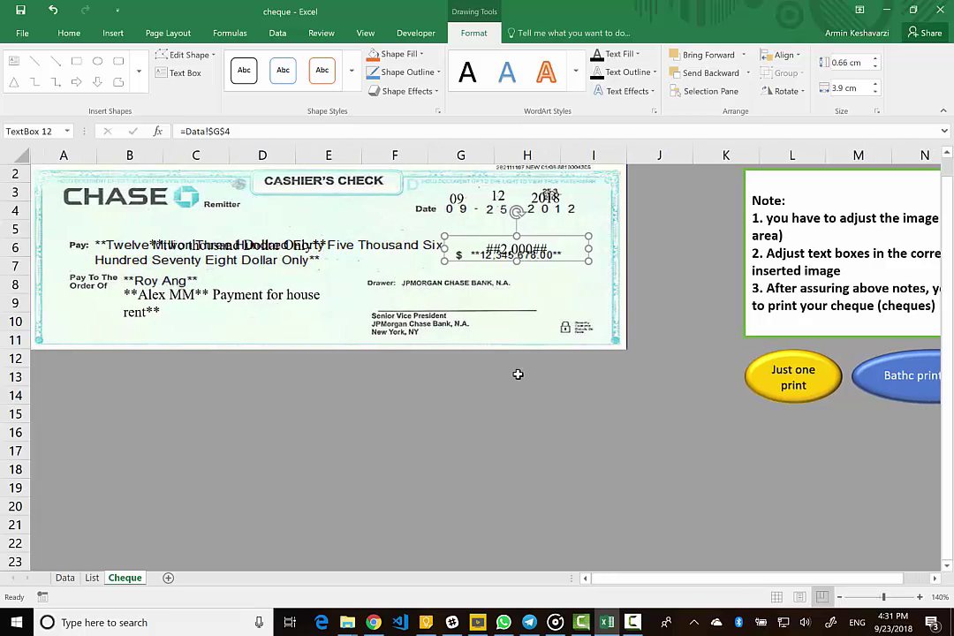
scroll(518, 375, "right", 3)
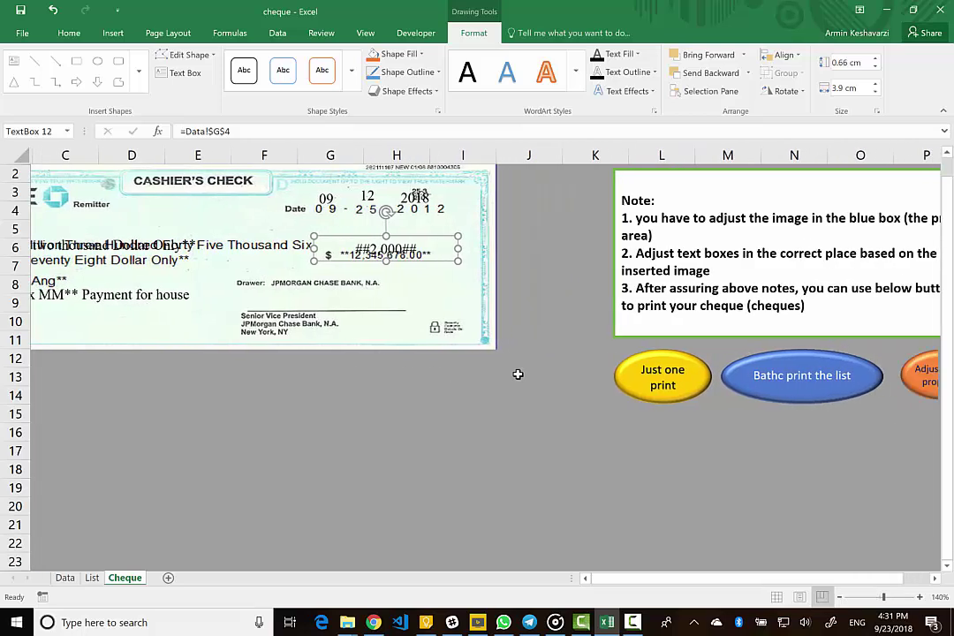
left_click(91, 578)
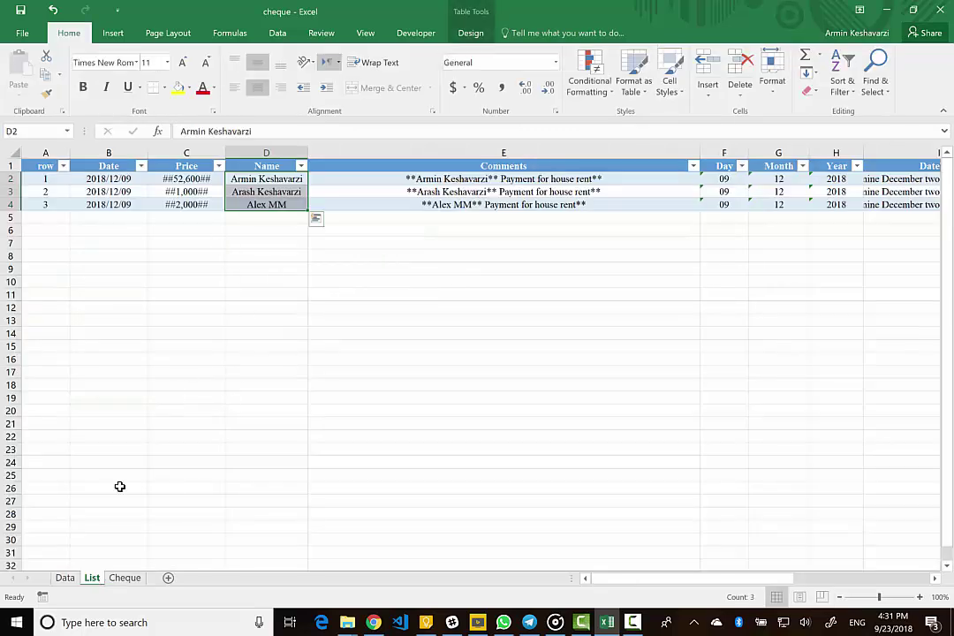
left_click(125, 578)
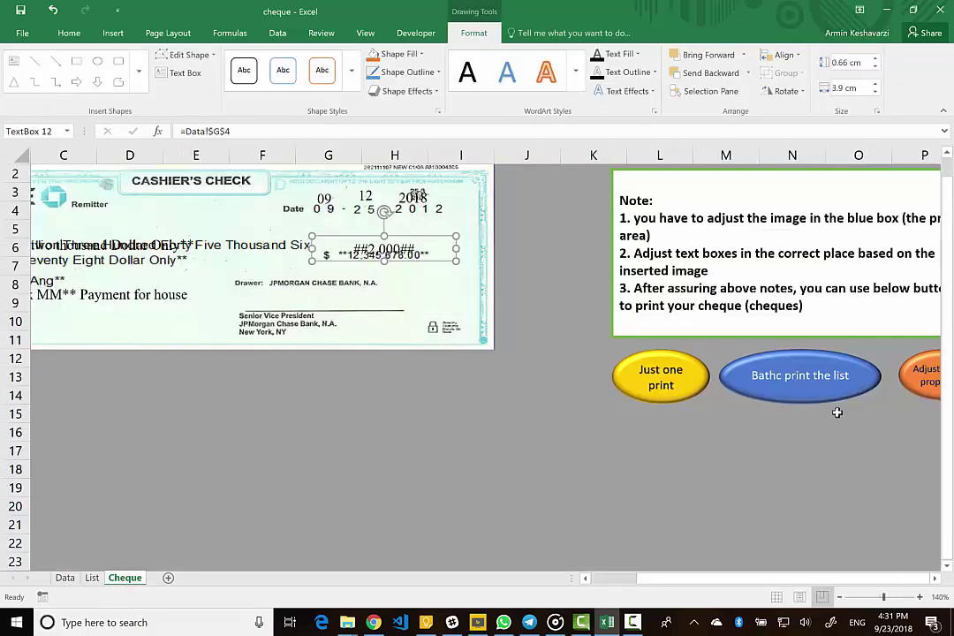
scroll(831, 464, "right", 3)
scroll(831, 464, "right", 1)
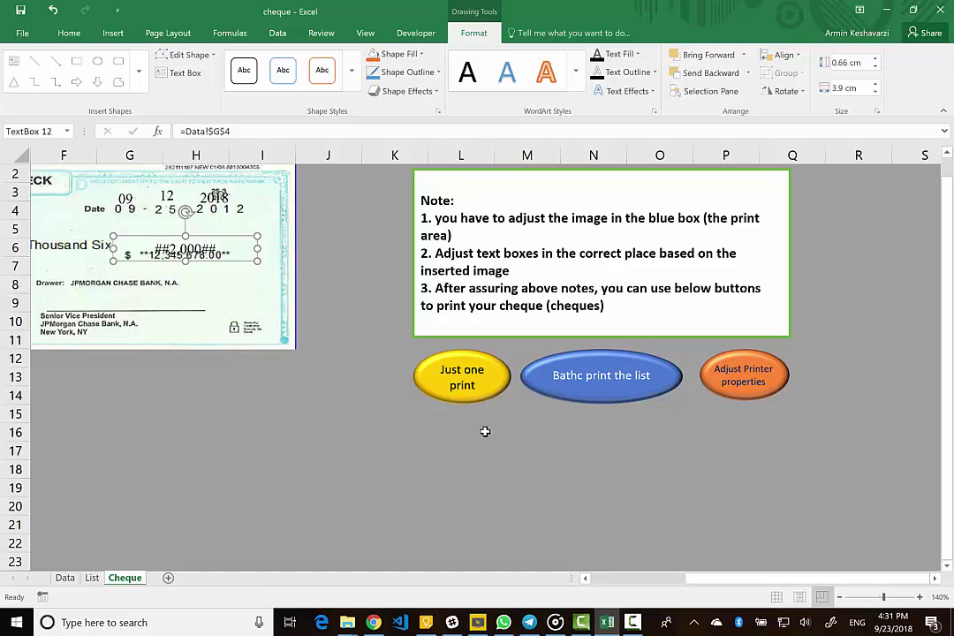
scroll(495, 428, "left", 5)
- Export only the current cheque as a PDF into the cheque-print folder
left_click(794, 377)
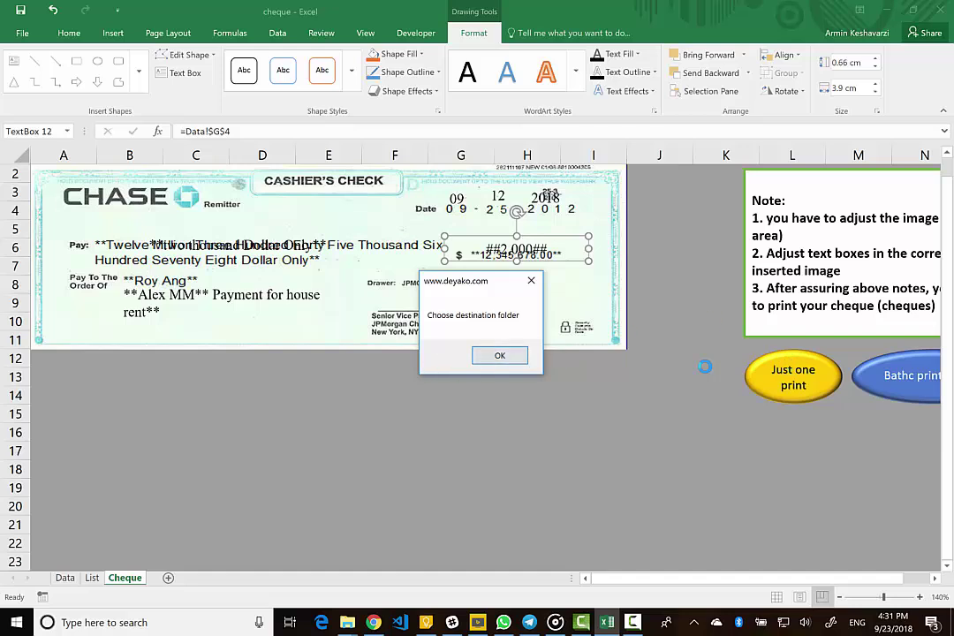
left_click(498, 358)
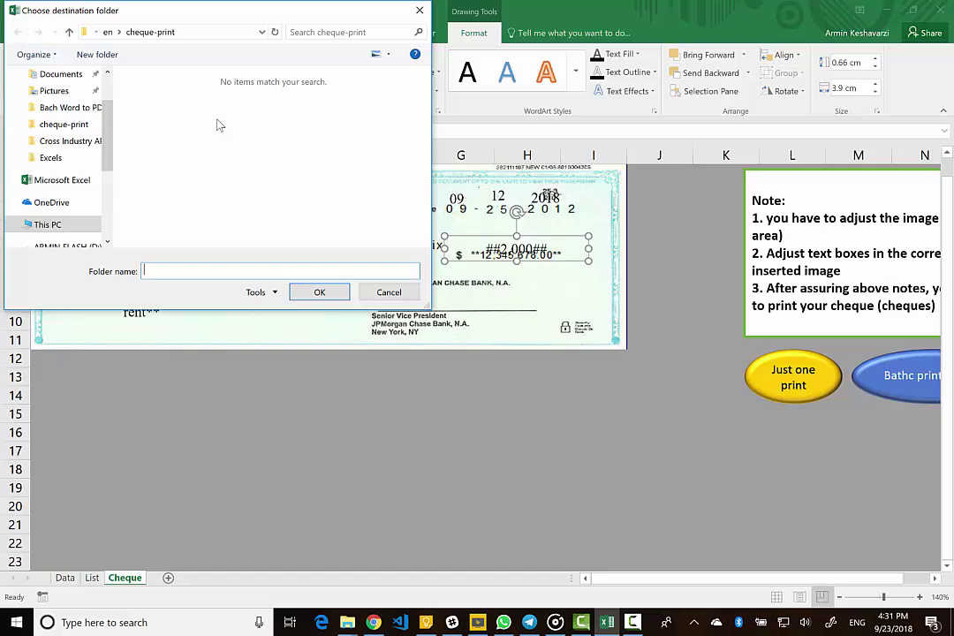
left_click(152, 32)
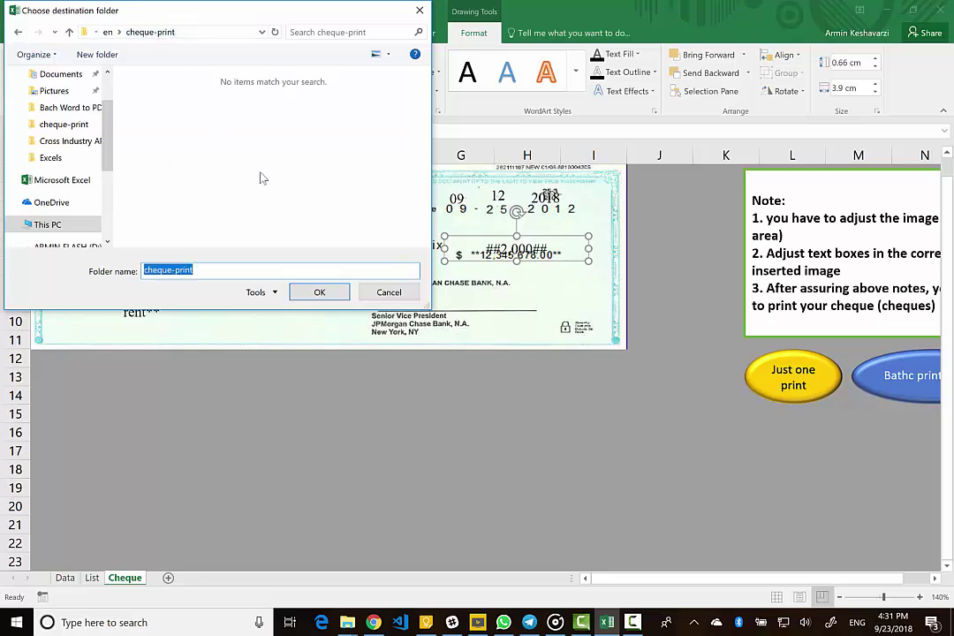
left_click(319, 292)
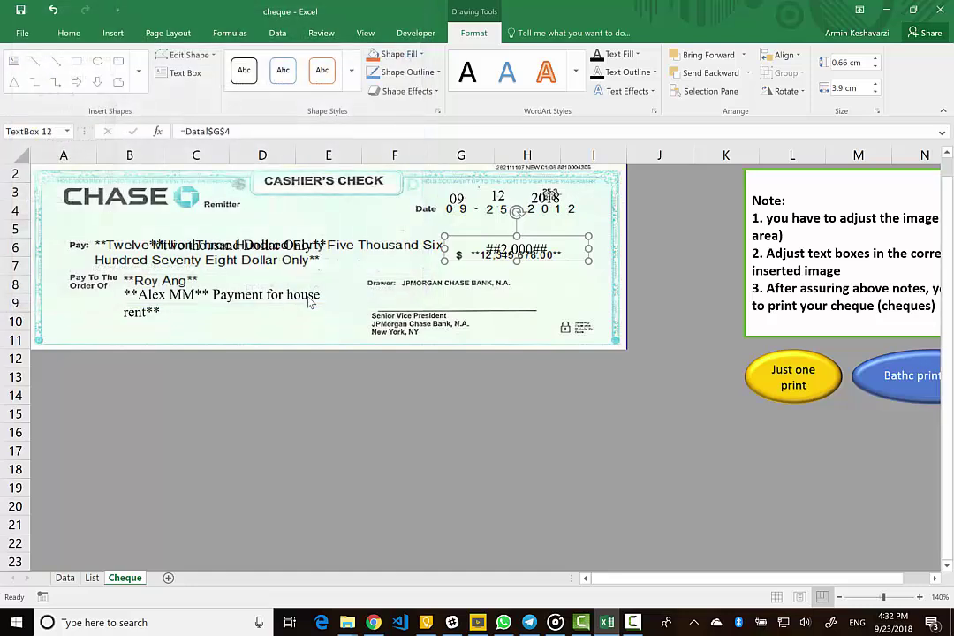
- Open the exported ChequePrint09Alex MM PDF from the cheque-print folder
left_click(348, 622)
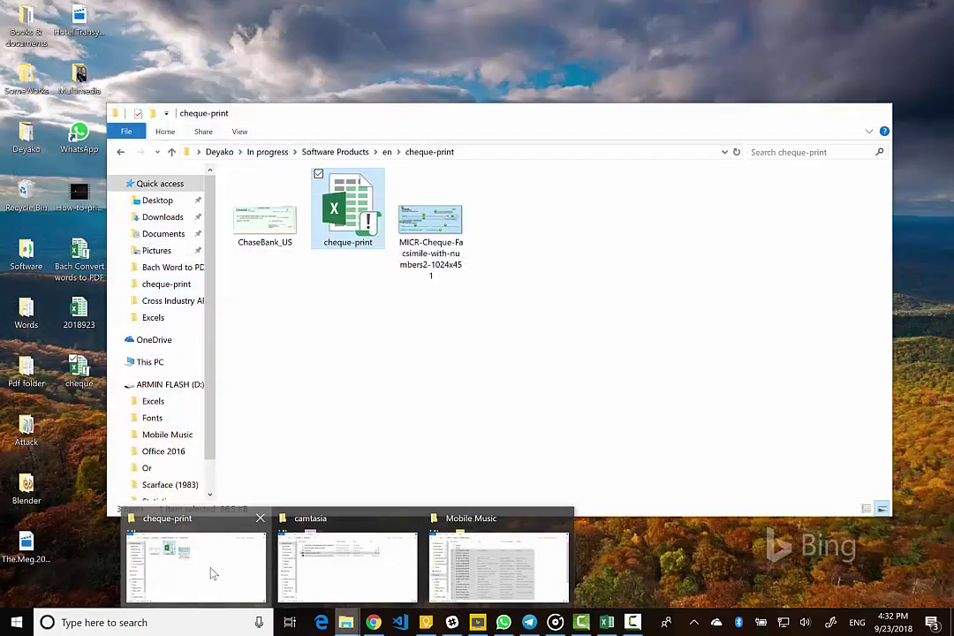
left_click(212, 574)
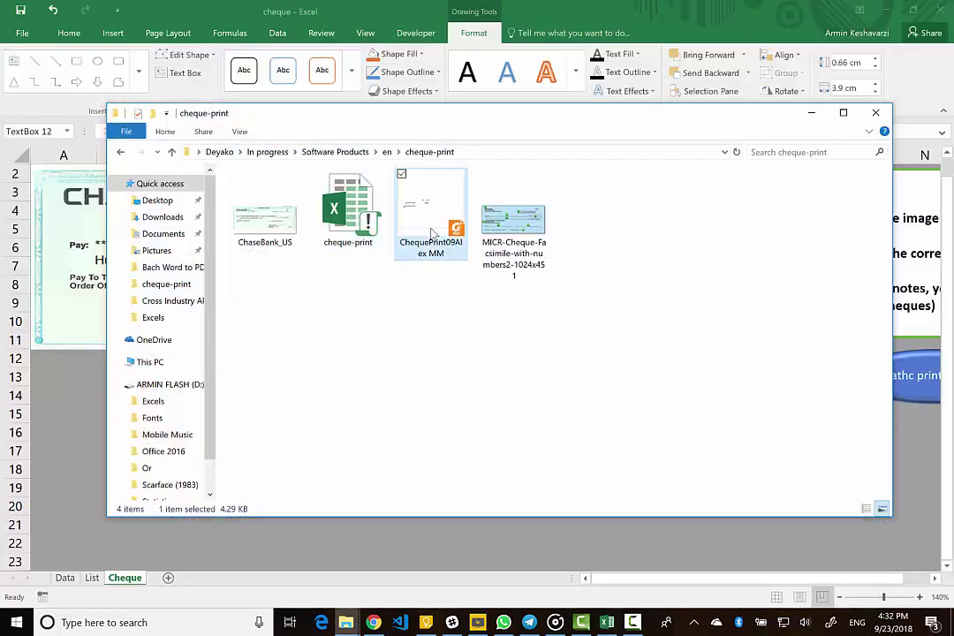
double_click(433, 231)
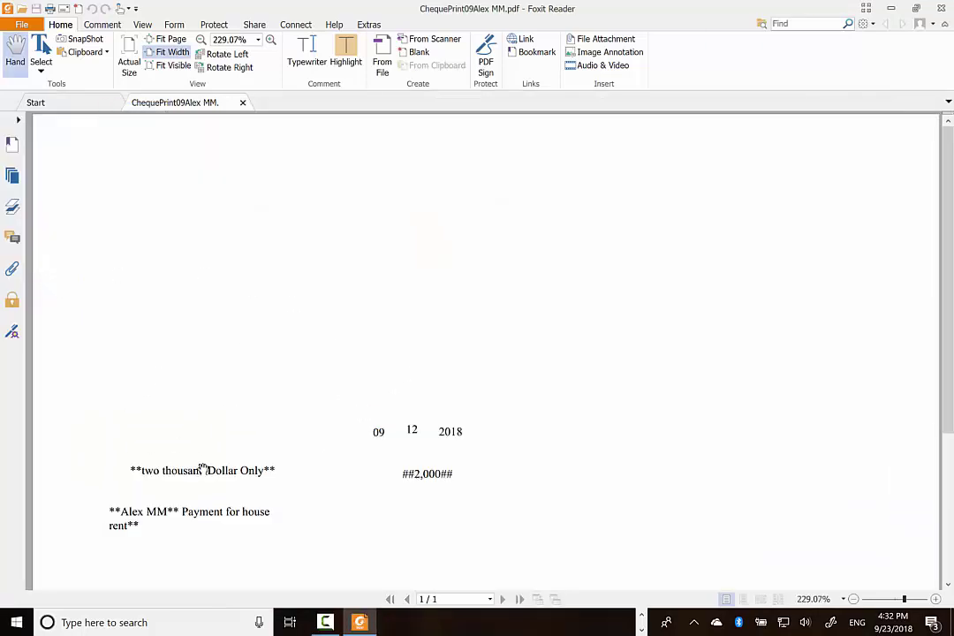
- Scroll the cheque PDF to check the date 09 12 2018, ##2,000## and the memo
scroll(167, 466, "down", 2)
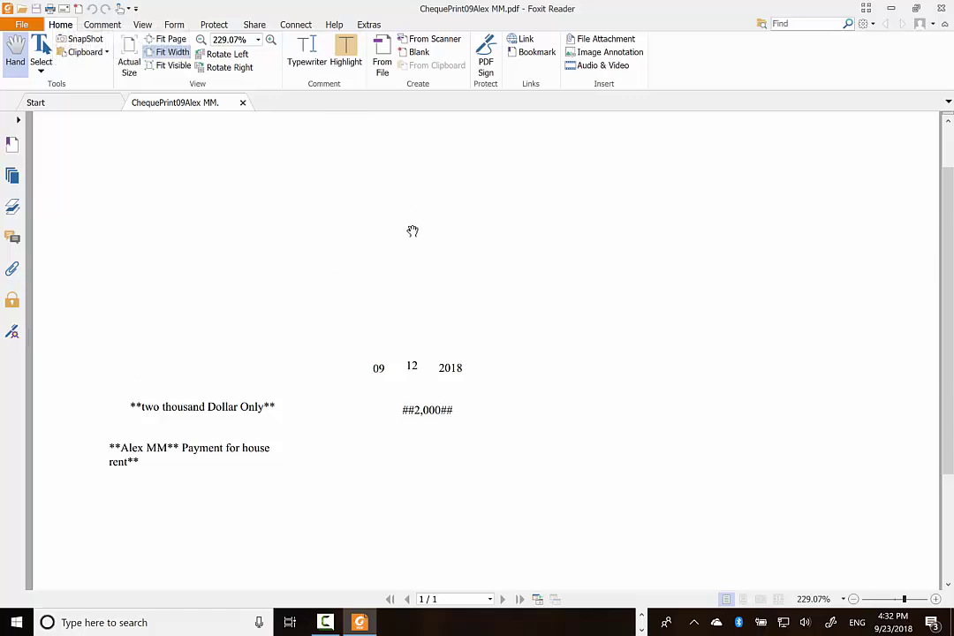
- Close the PDF and folder window, review the List and Data sheets, then return to Cheque
key("alt+F4")
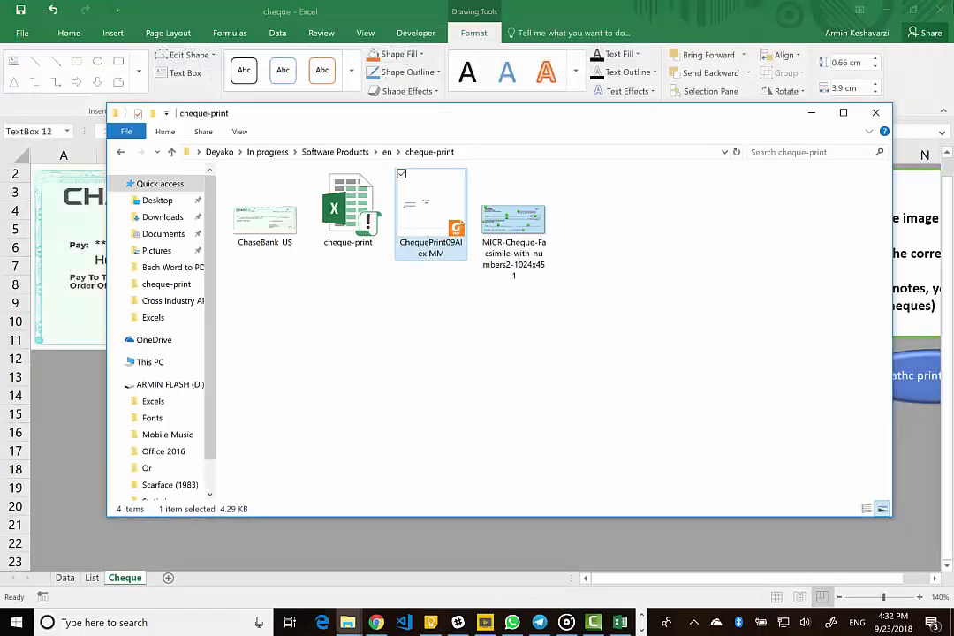
key("alt+F4")
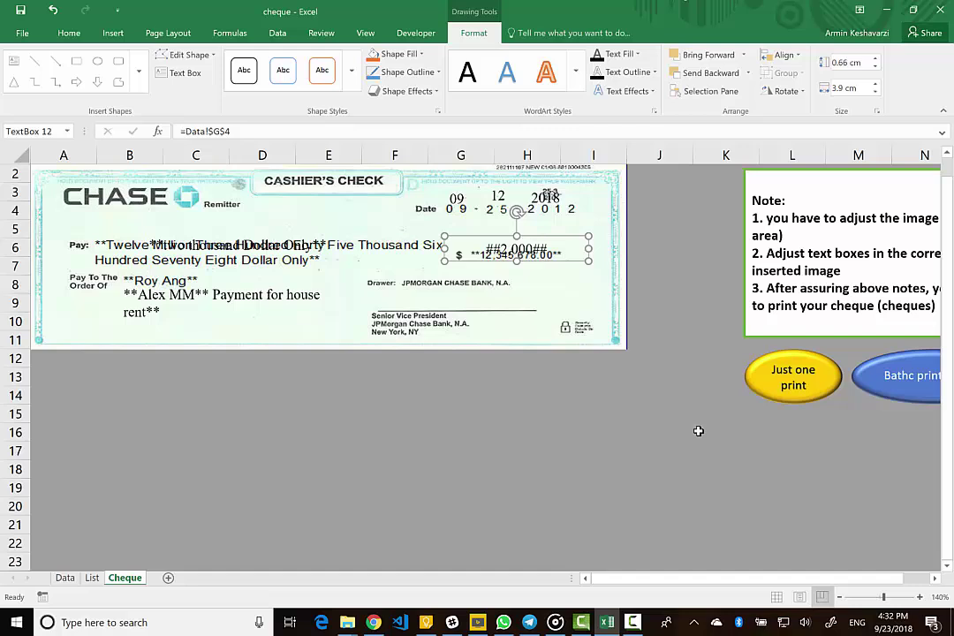
scroll(697, 432, "right", 2)
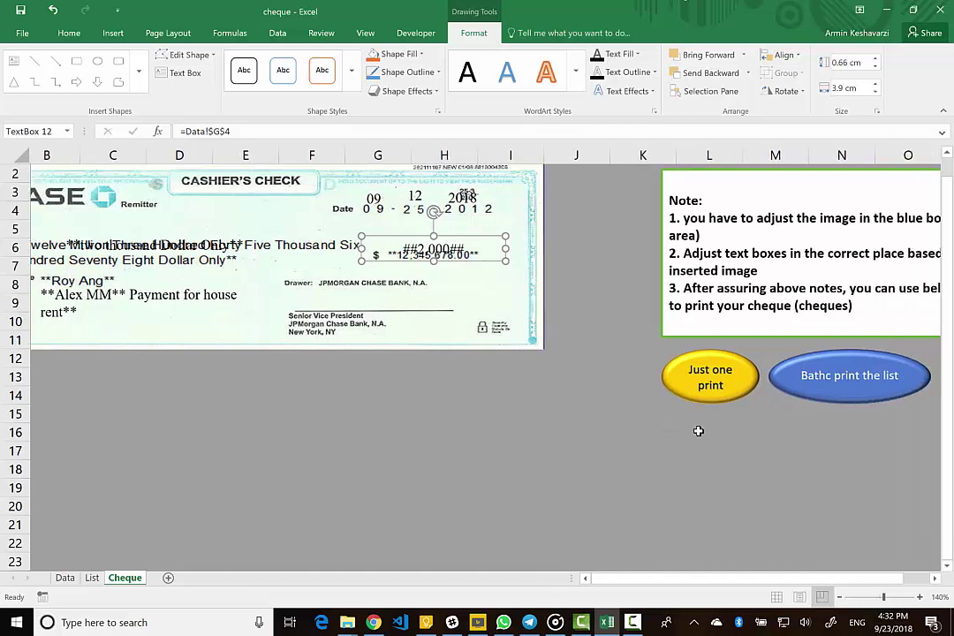
left_click(92, 578)
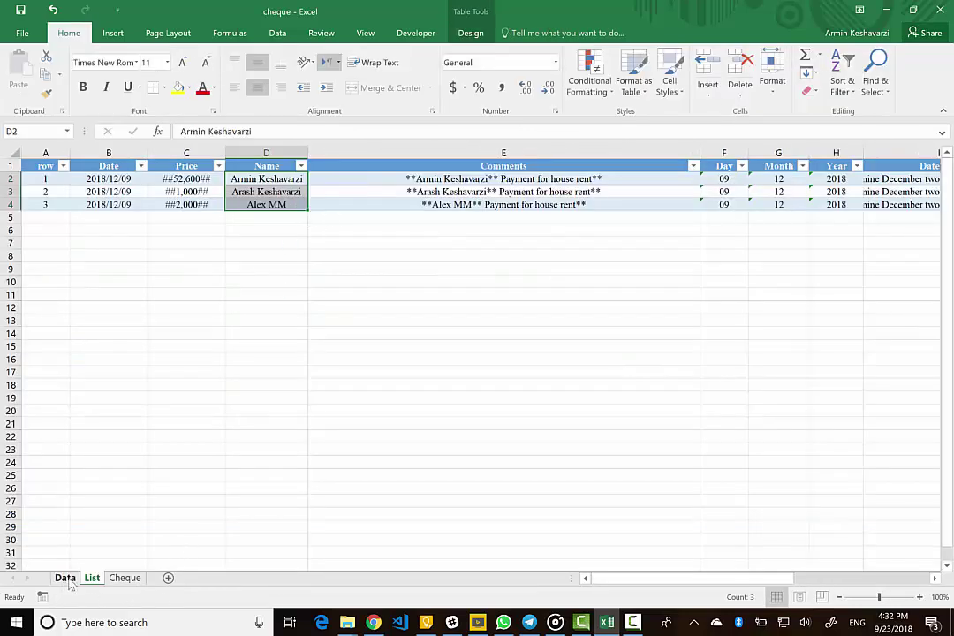
key("ctrl+Page_Down")
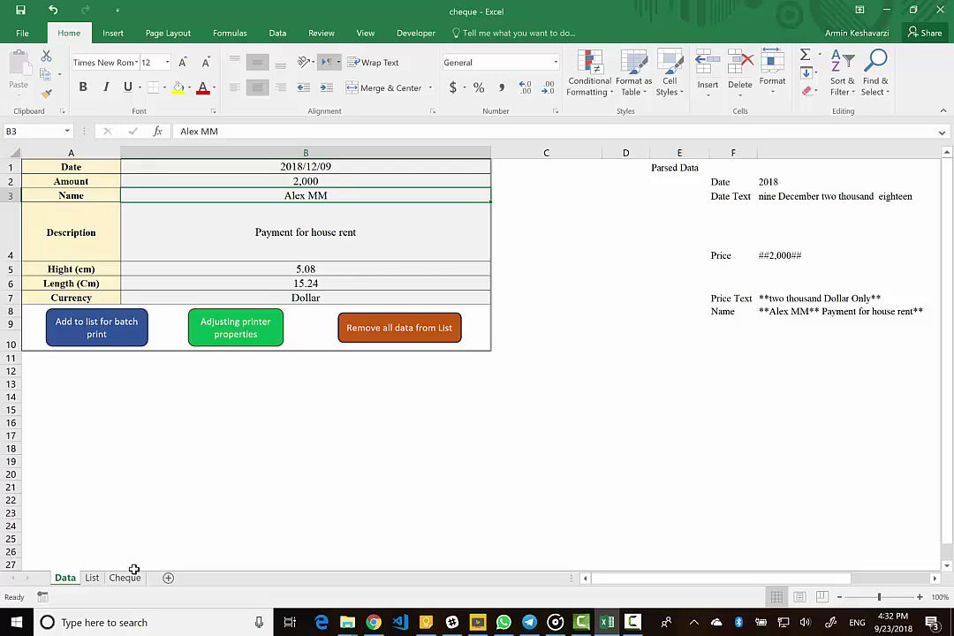
left_click(124, 578)
- Batch-export every cheque in the list as PDFs into the cheque-print folder
left_click(871, 367)
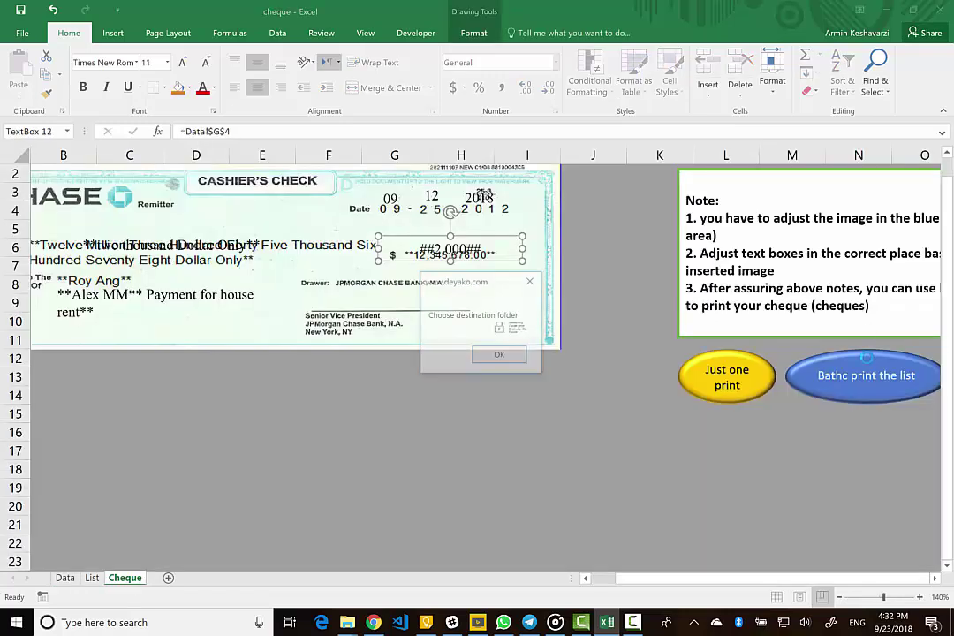
left_click(483, 360)
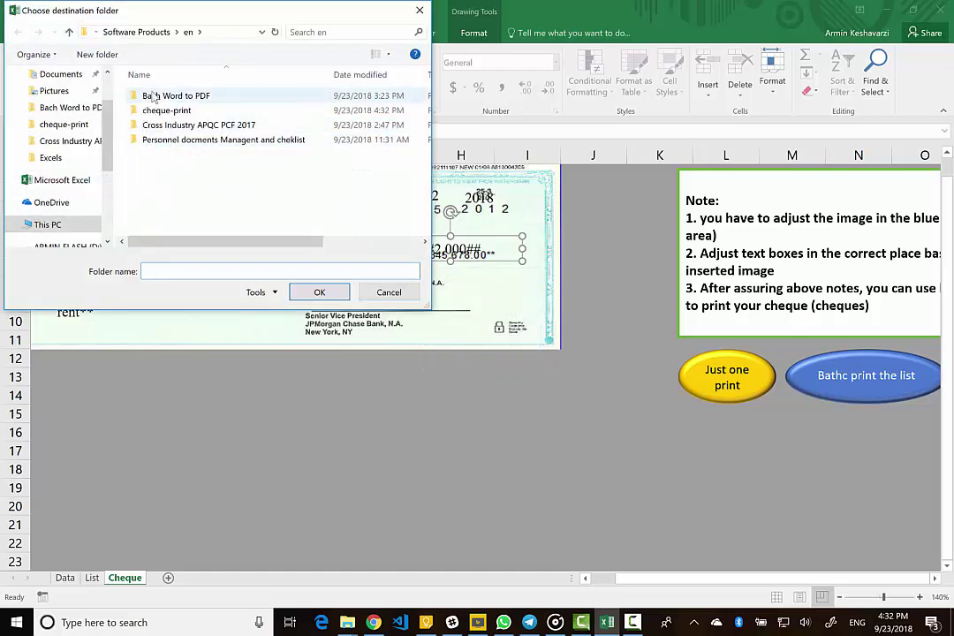
left_click(168, 111)
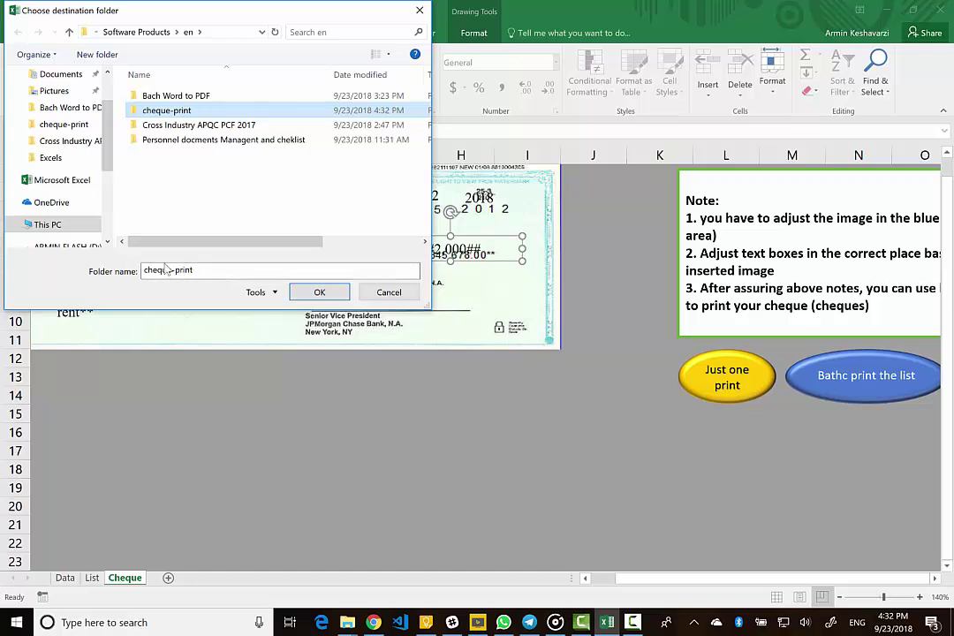
left_click(318, 293)
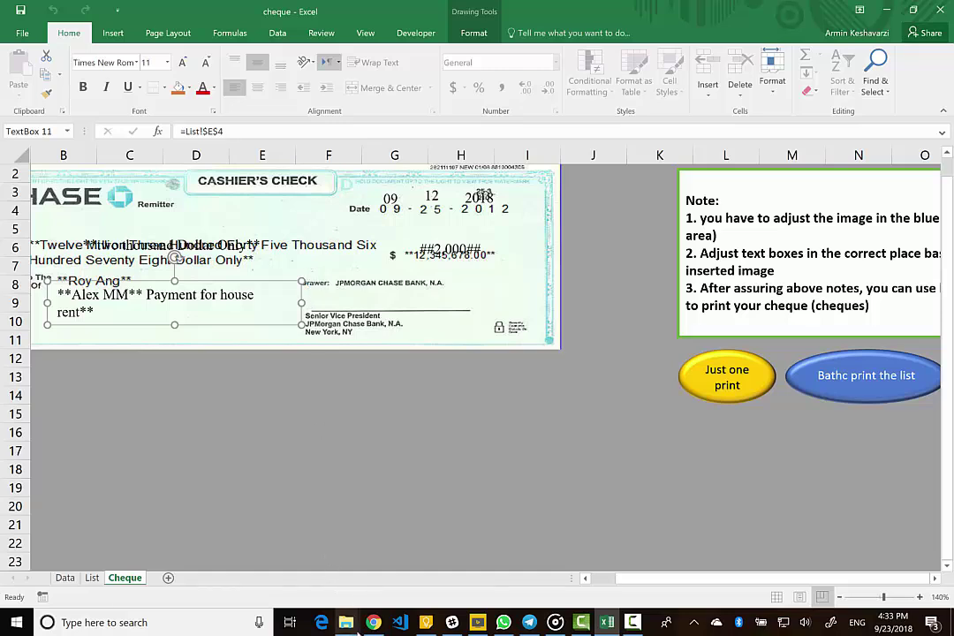
- Open 1.Alex MM from cheque-print to check the 52,600 house-rent cheque, then close it
mouse_move(346, 623)
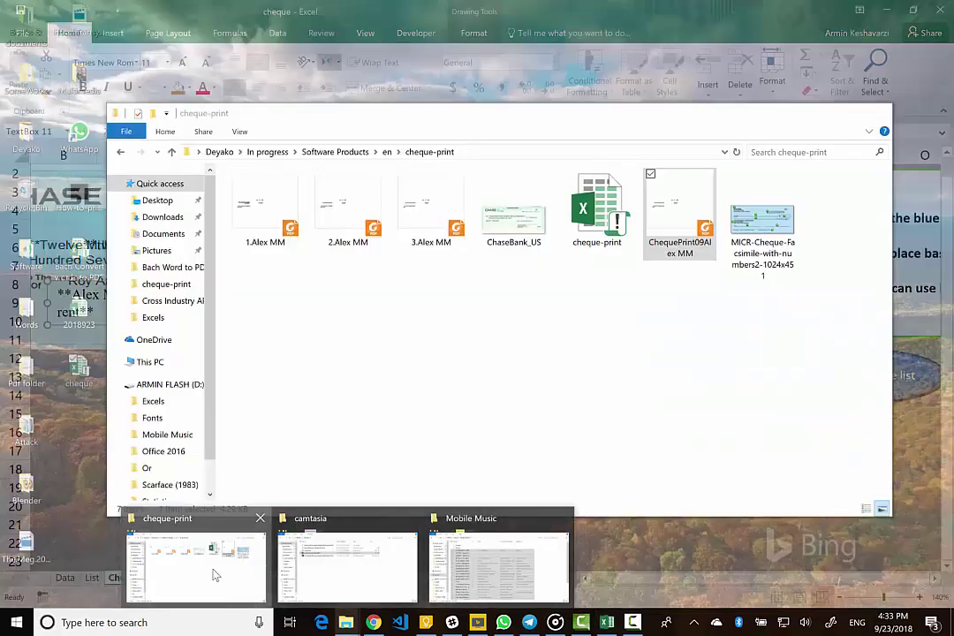
left_click(213, 570)
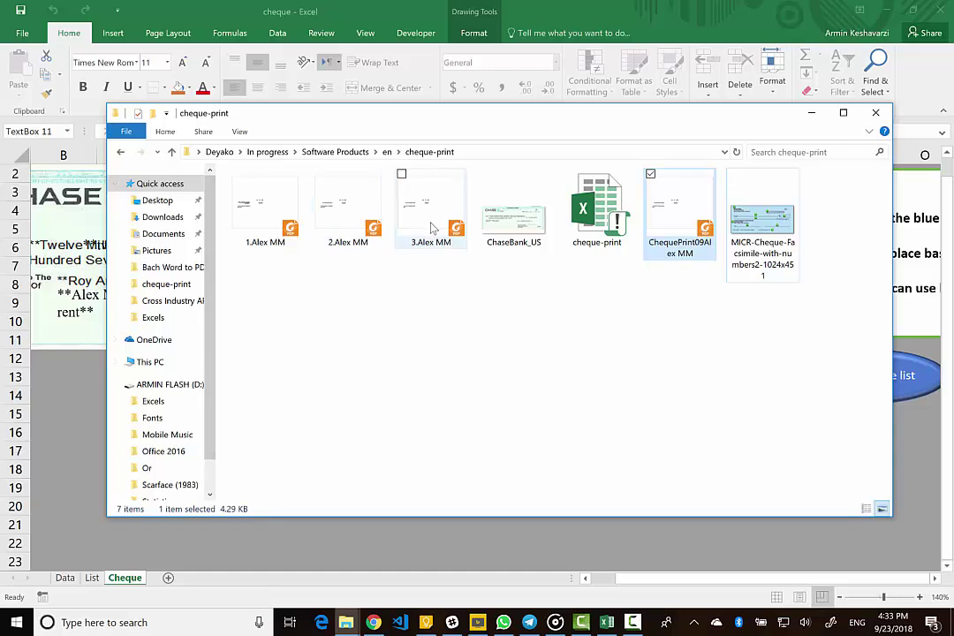
left_click(250, 231)
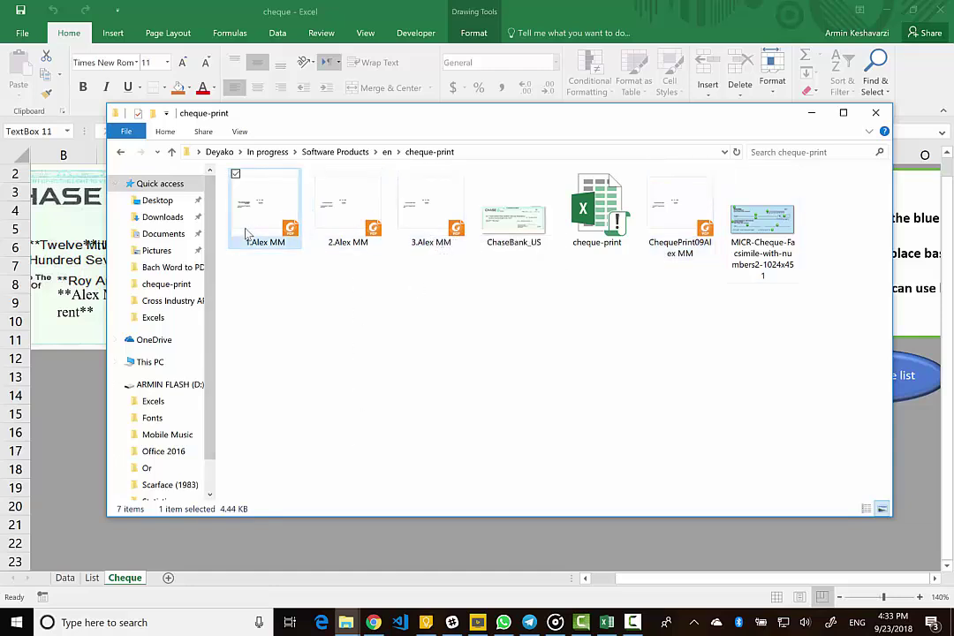
double_click(248, 232)
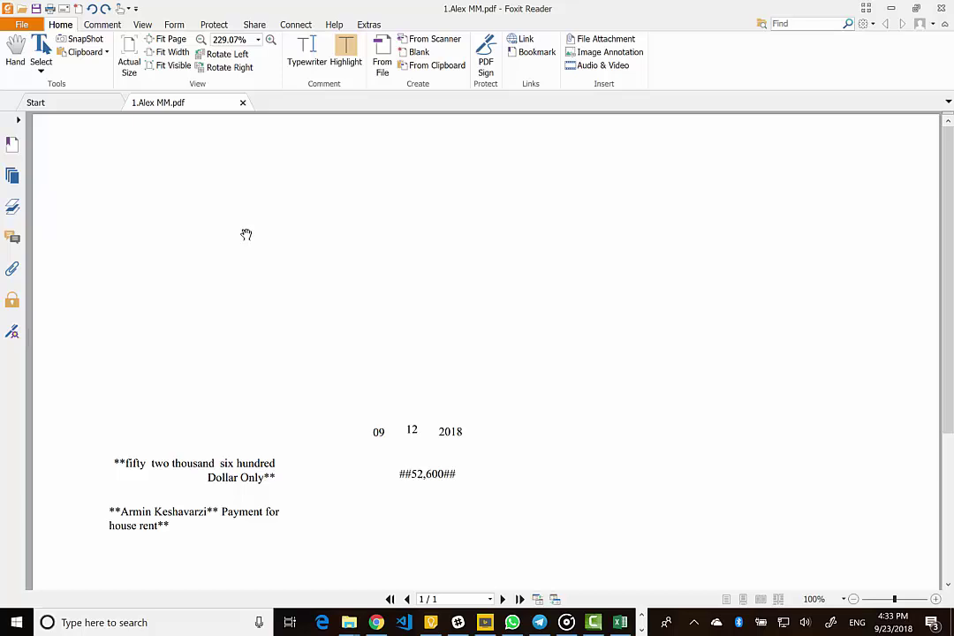
scroll(312, 423, "down", 3)
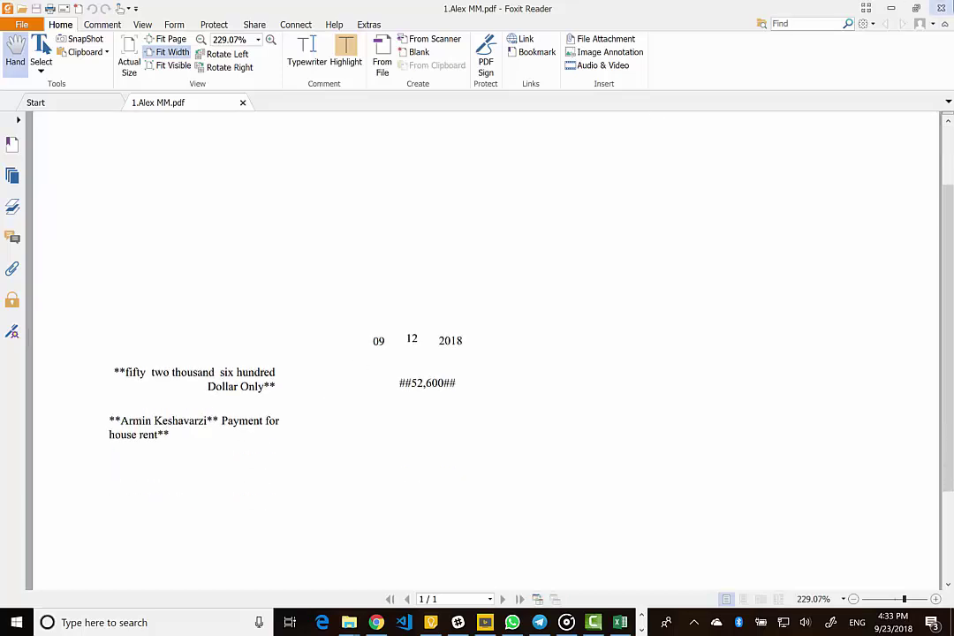
key("alt+F4")
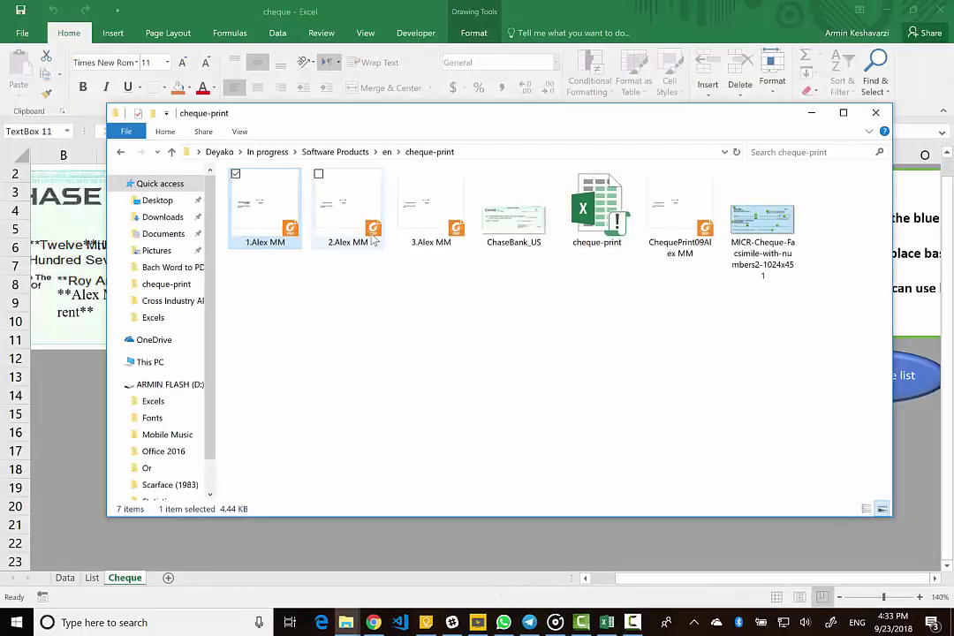
- Select all four cheque PDFs and view their context menu, then dismiss it and return to Excel
left_click(374, 232, "ctrl")
left_click(437, 232, "ctrl")
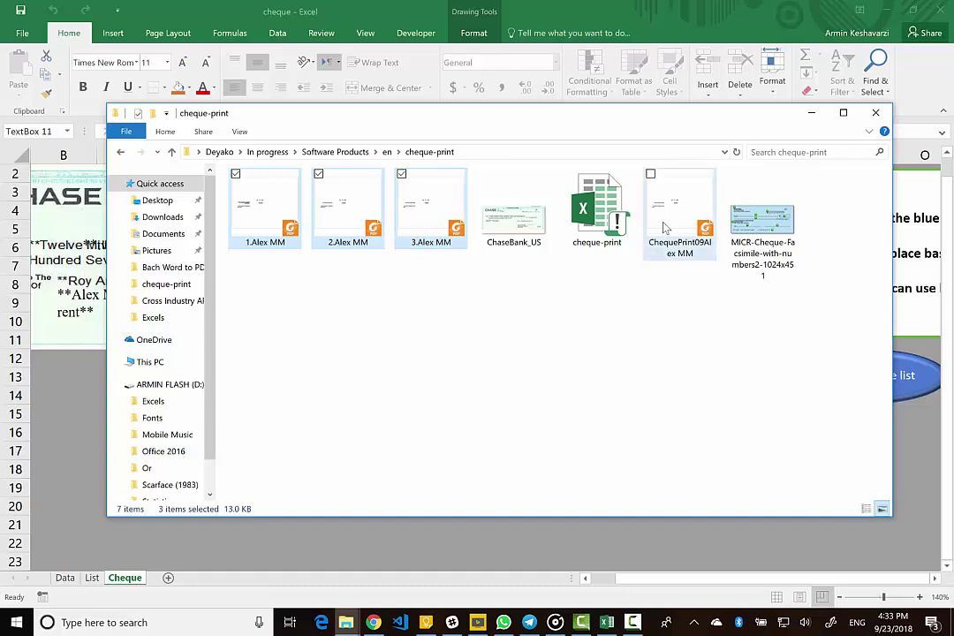
left_click(671, 225, "ctrl")
right_click(212, 212)
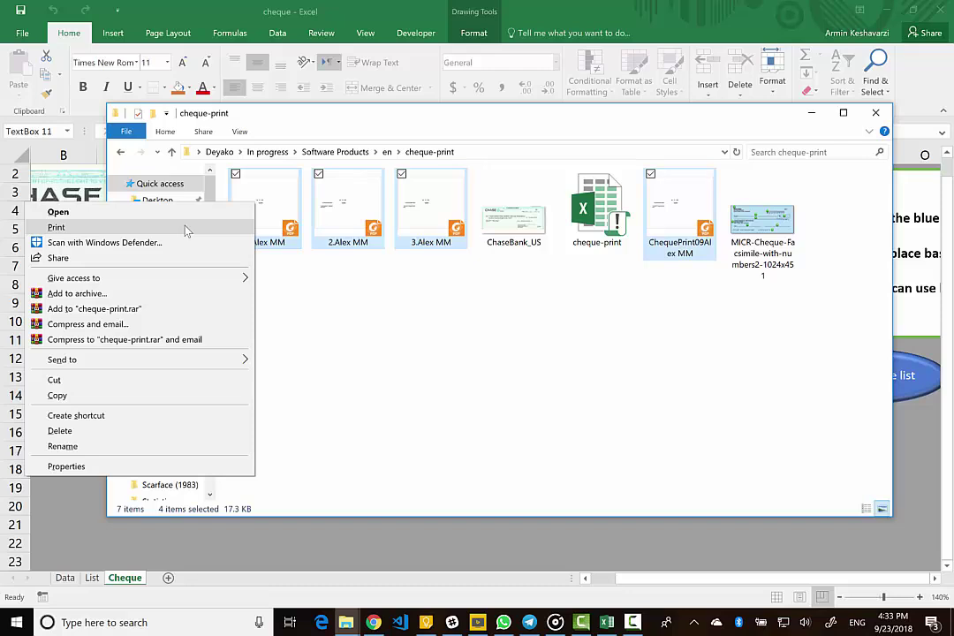
left_click(407, 260)
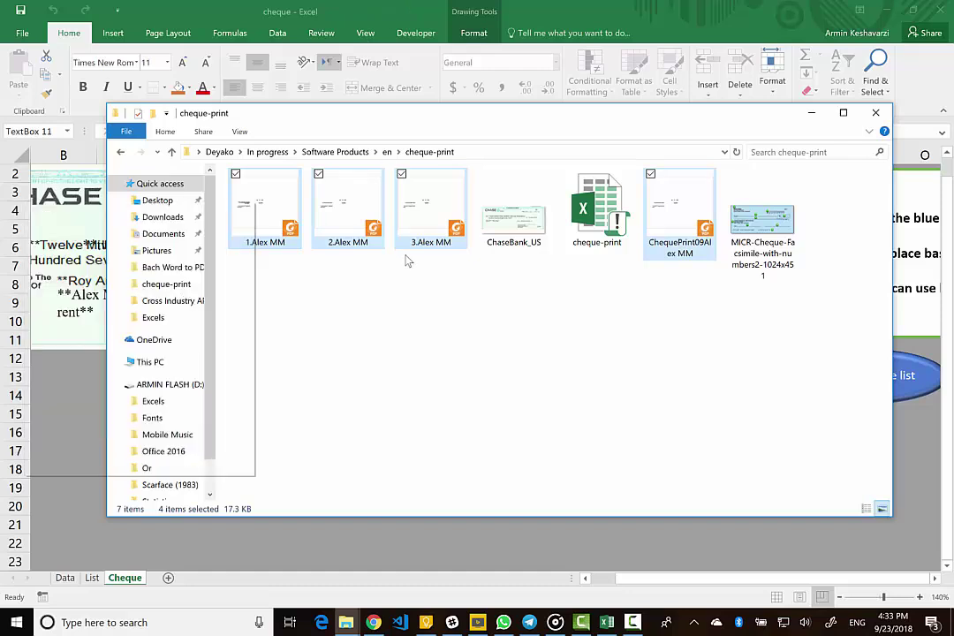
left_click(407, 261)
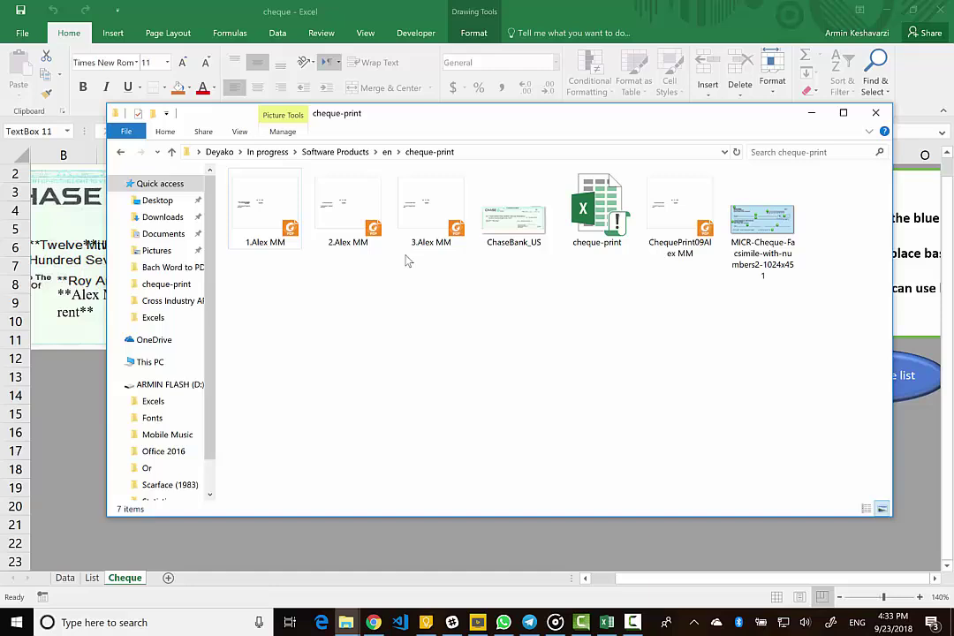
left_click(43, 349)
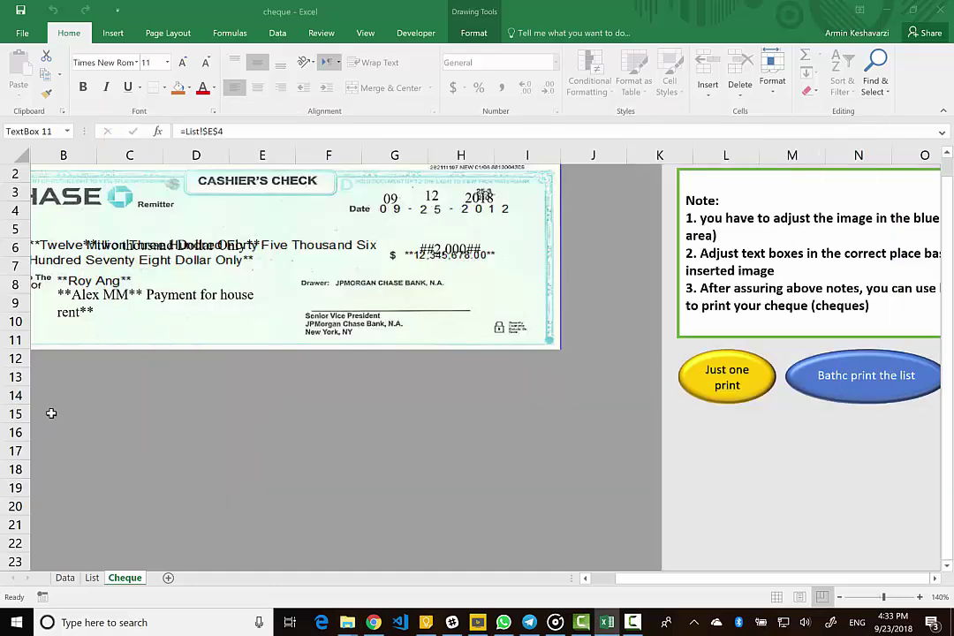